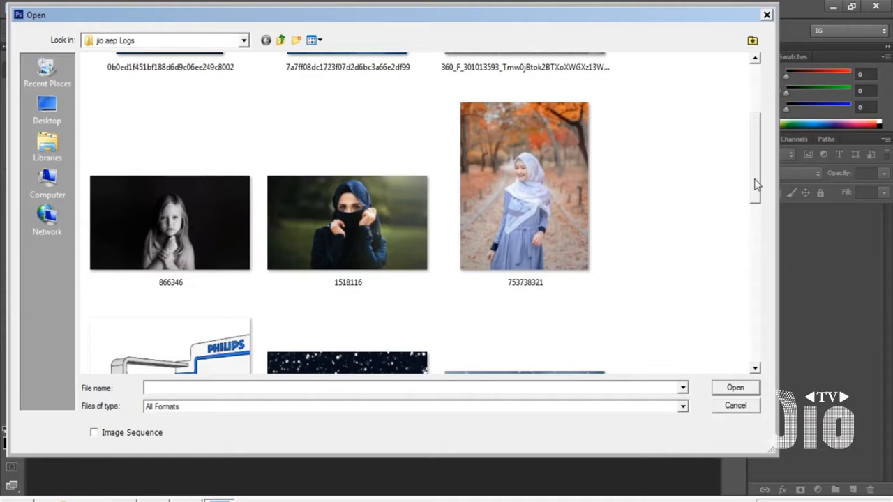
Open the portrait photo 753738321 from the jio.aep Logs folder and fit it on screen.
mouse_move(757, 185)
mouse_down()
mouse_move(749, 279)
mouse_move(753, 186)
mouse_up()
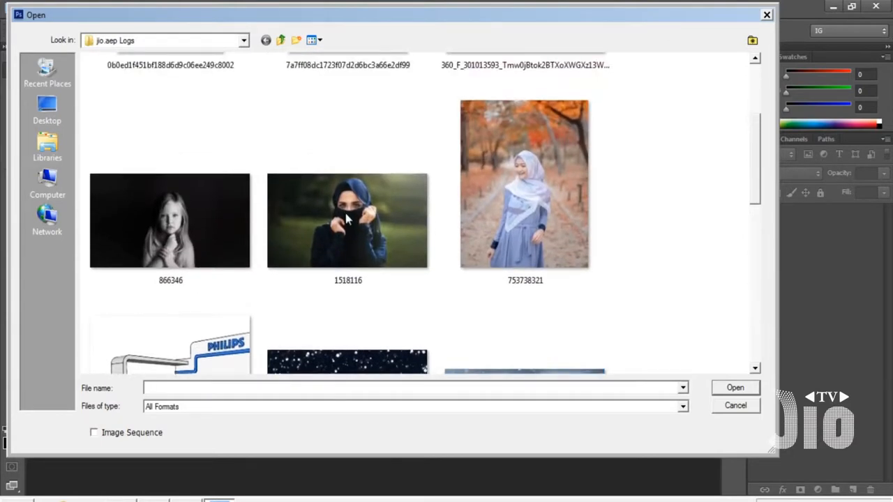
double_click(527, 204)
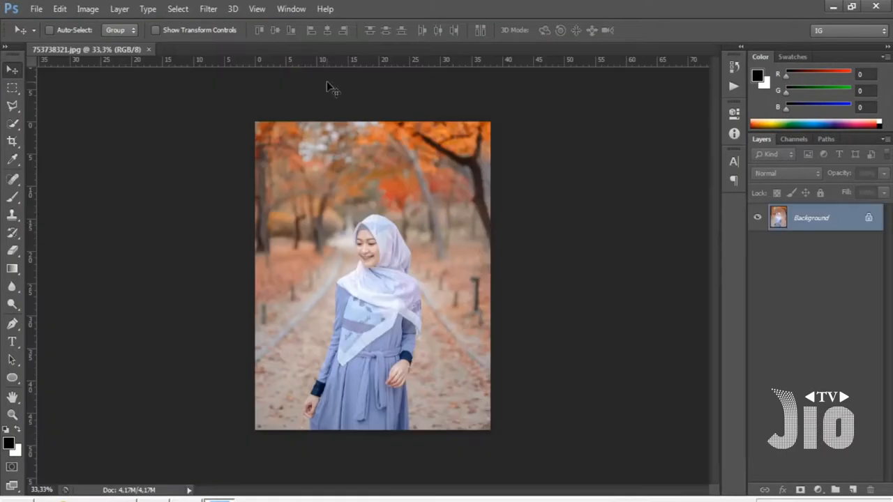
click(257, 9)
click(290, 137)
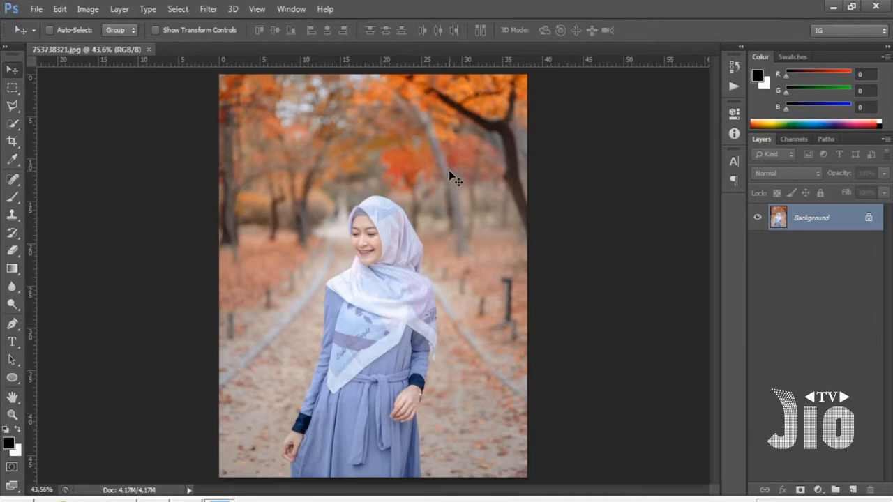
Open falling-snow-overlay-background_165143-34 and bring its image into the 753738321 document as a new layer.
click(35, 8)
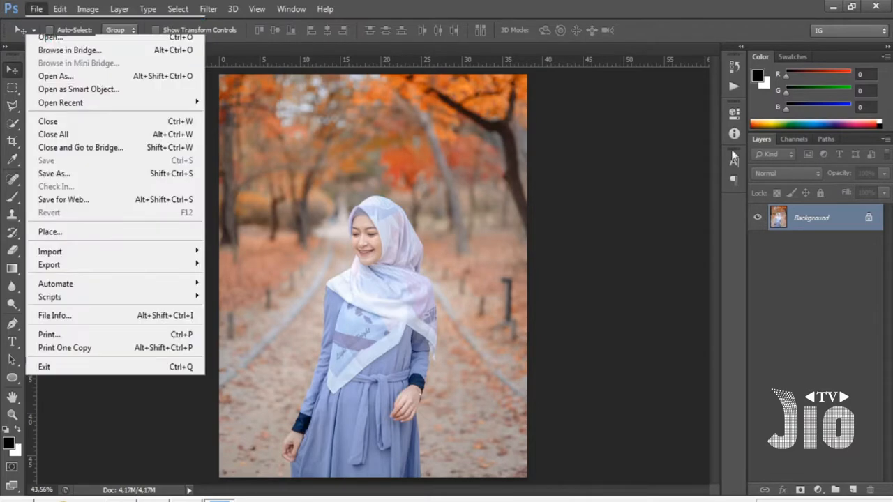
key(ctrl+o)
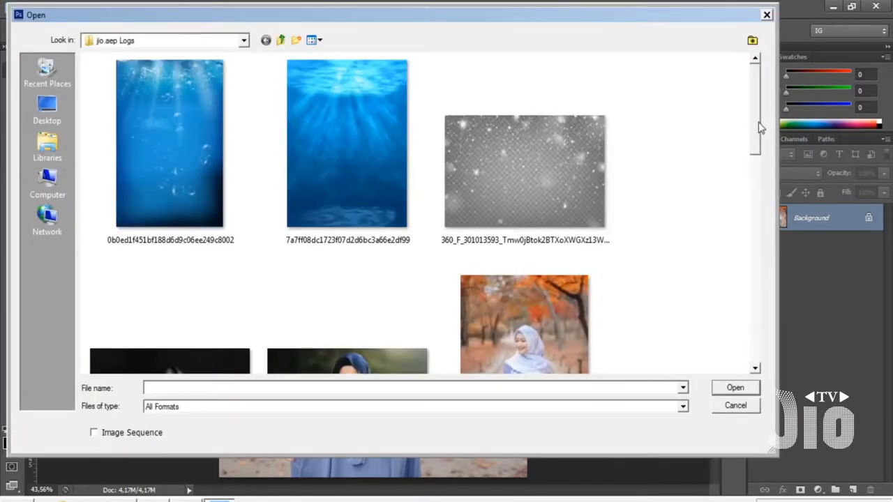
drag(760, 127, 761, 260)
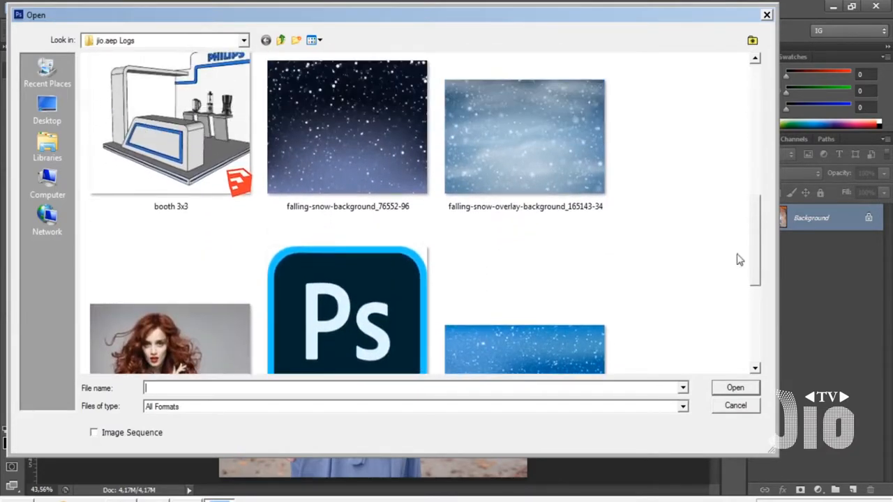
double_click(536, 171)
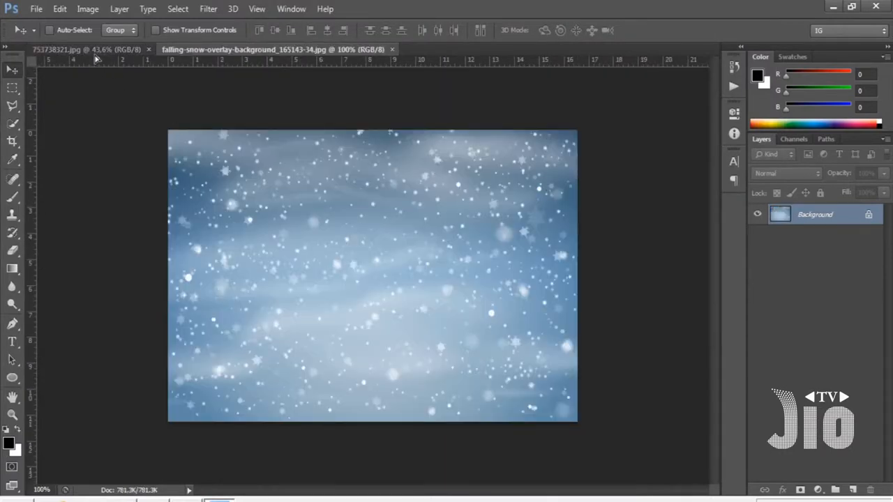
drag(95, 54, 424, 331)
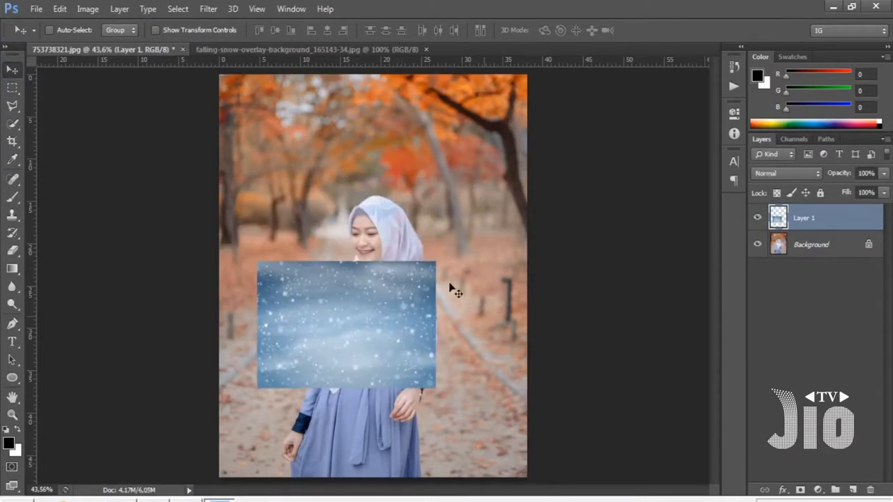
Free-transform the snow layer, rotating it -90° and enlarging it to cover the whole portrait.
key(ctrl+t)
drag(435, 261, 395, 143)
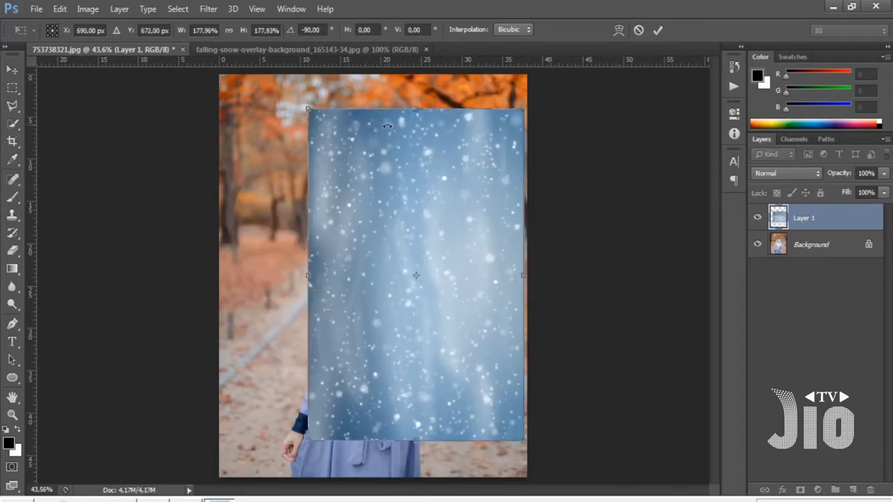
key(ctrl+minus)
drag(422, 225, 343, 184)
drag(413, 367, 496, 437)
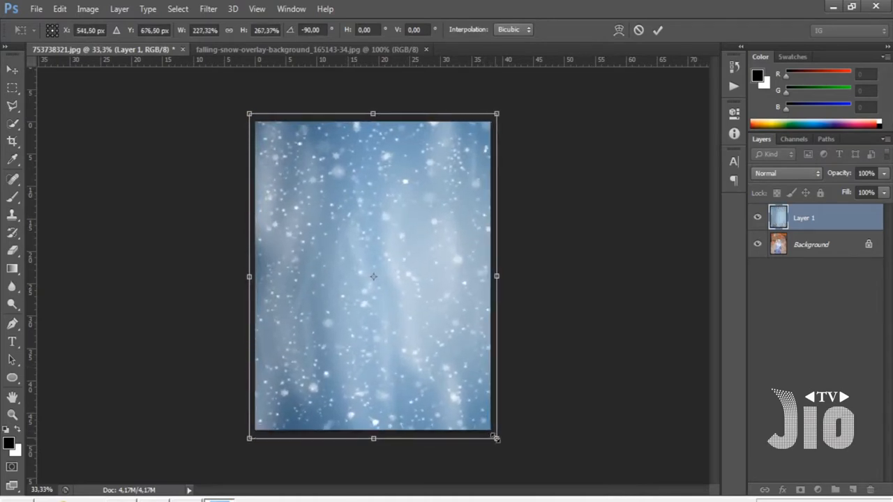
key(Return)
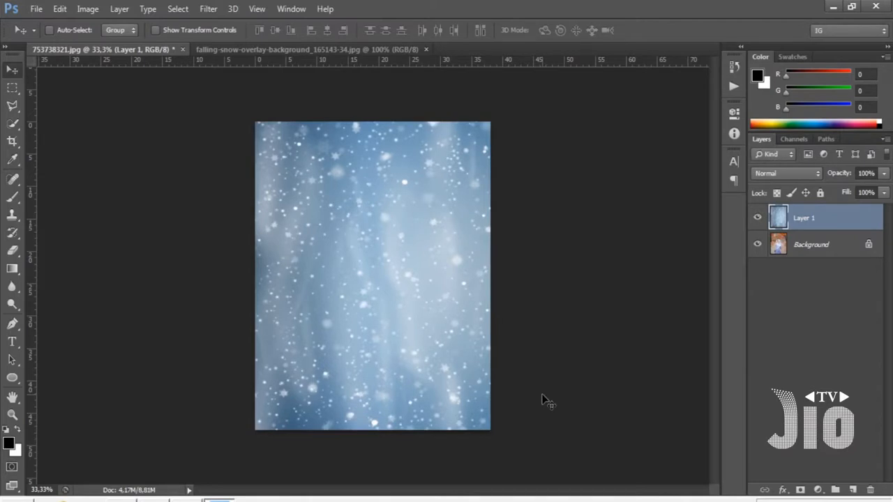
Try the Screen blend mode on the snow layer, then switch it to Overlay.
click(787, 175)
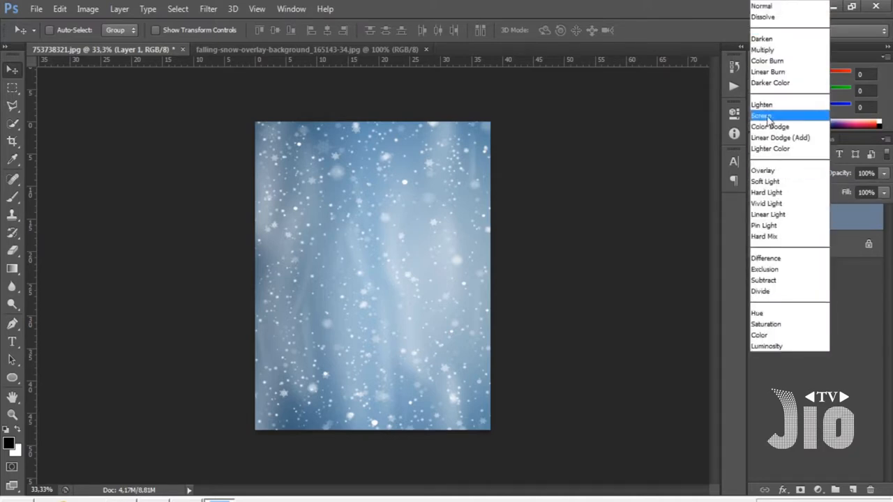
click(769, 115)
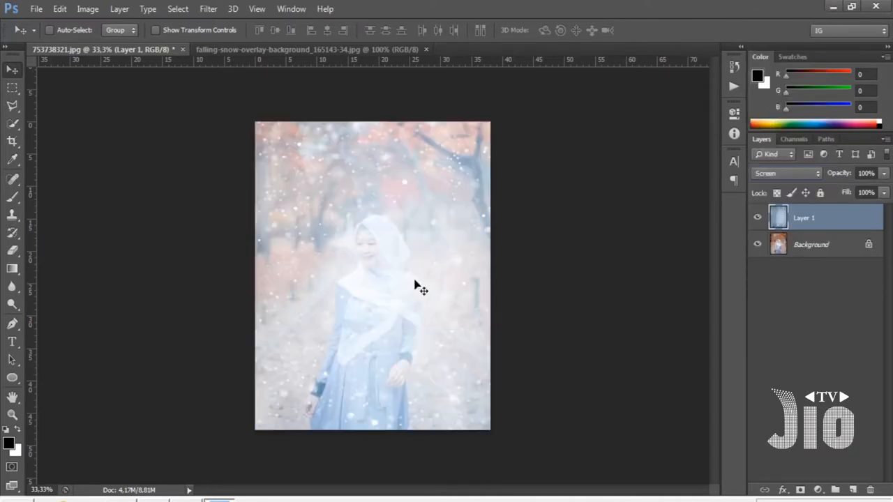
click(786, 175)
click(782, 173)
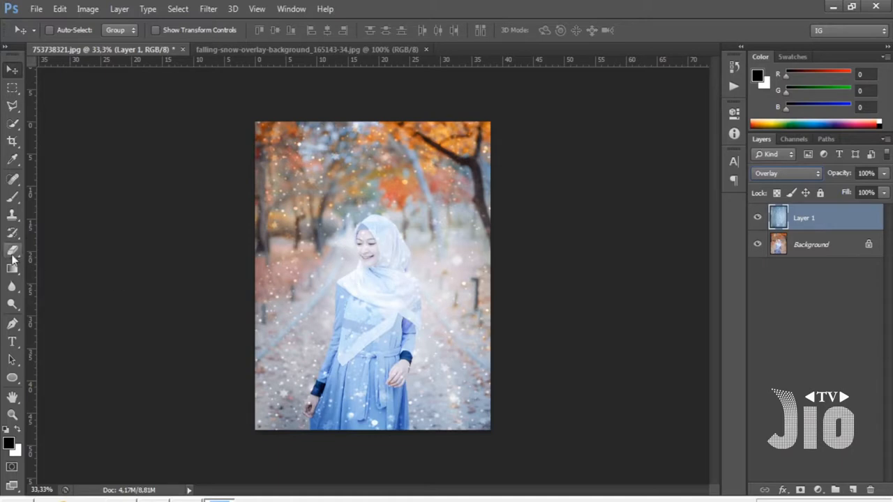
Set up the Eraser tool with a soft round 80 px brush and 74% flow.
click(12, 250)
click(61, 253)
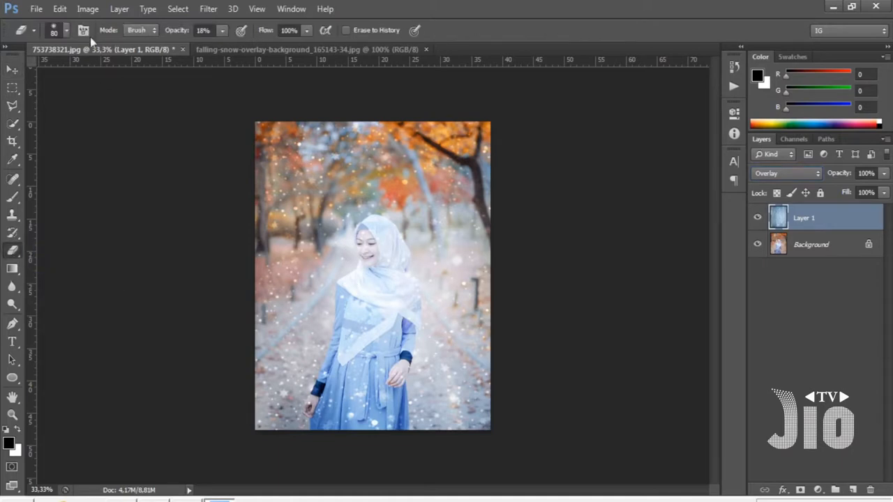
click(67, 30)
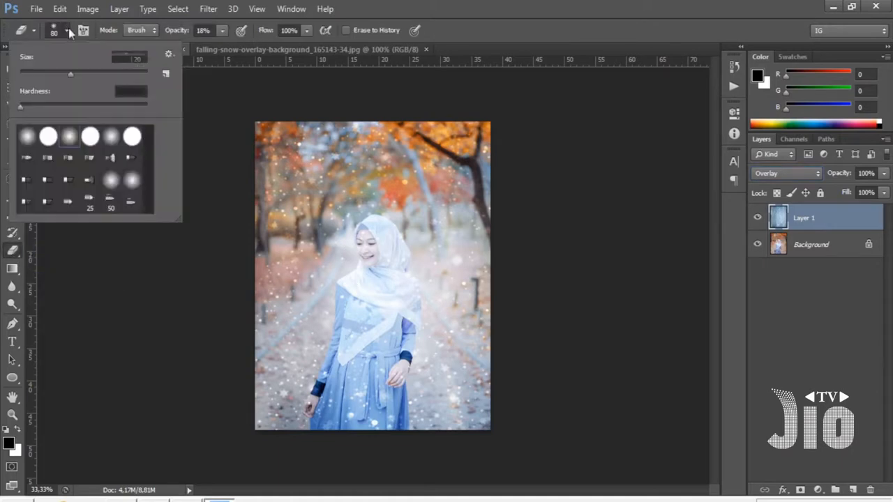
double_click(72, 144)
click(220, 34)
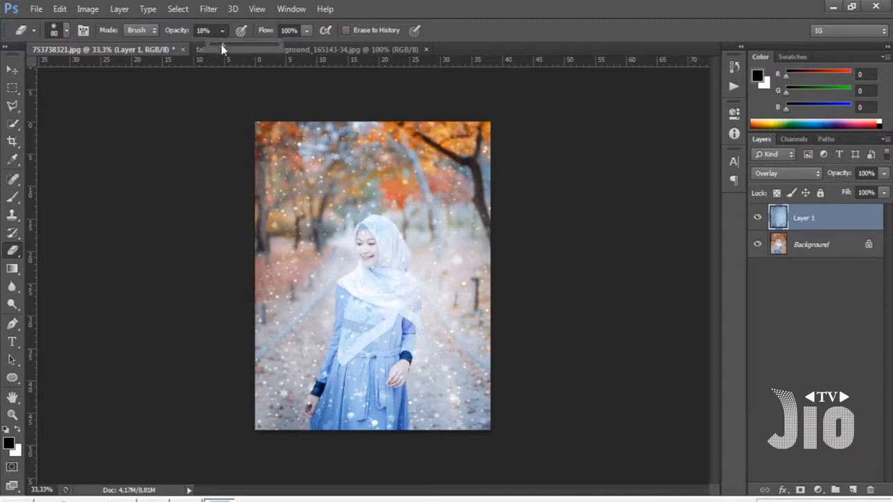
click(307, 30)
drag(311, 43, 289, 47)
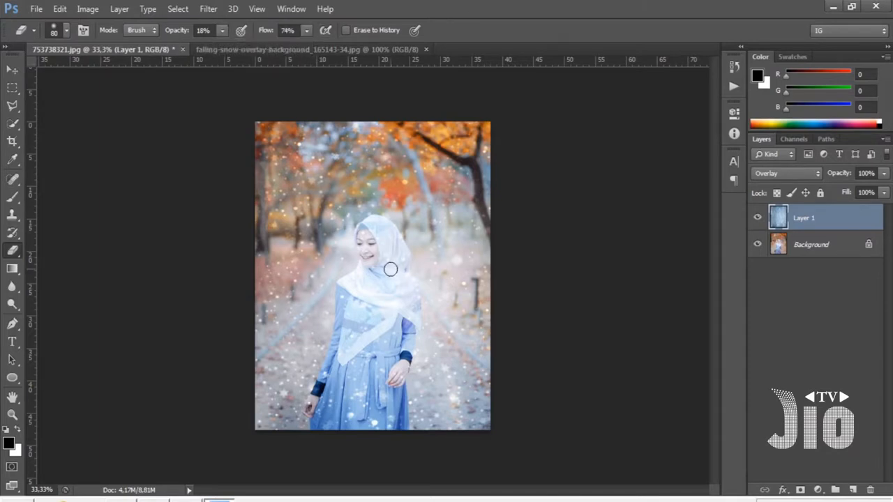
Enlarge the eraser to 125 px and softly erase the snow layer over the woman's face, headscarf and dress.
key(ctrl+plus)
key(ctrl+plus)
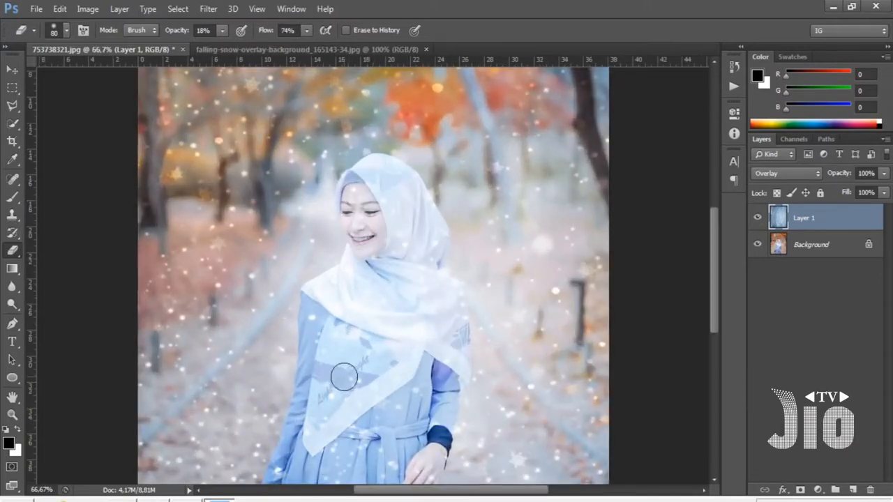
scroll(342, 379, down, 2)
scroll(352, 379, up, 1)
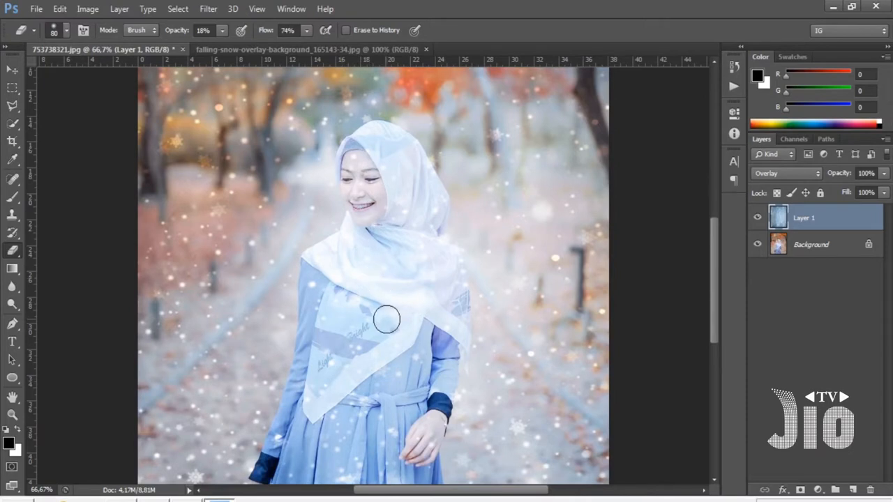
scroll(384, 317, down, 1)
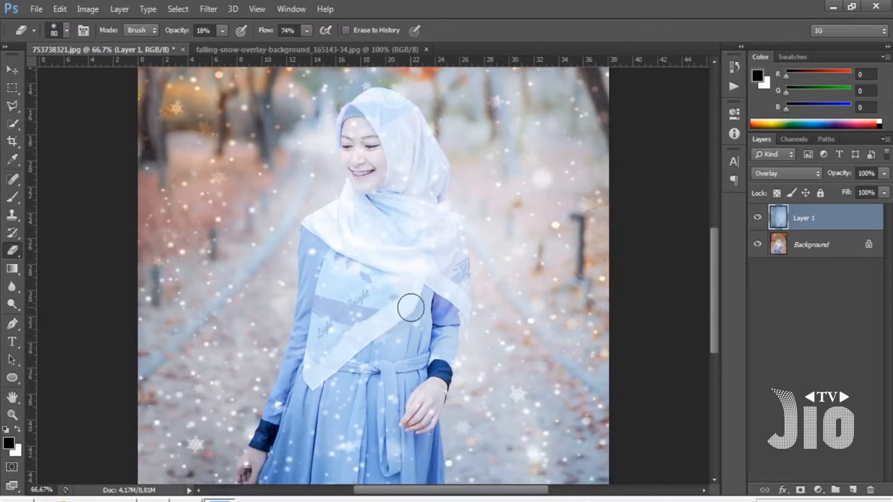
key(bracketright)
key(bracketright)
key(bracketright)
mouse_move(380, 179)
mouse_down()
mouse_move(359, 147)
mouse_move(359, 125)
mouse_move(373, 114)
mouse_move(390, 118)
mouse_move(409, 152)
mouse_move(431, 254)
mouse_move(428, 379)
mouse_move(405, 412)
mouse_move(404, 297)
mouse_move(388, 208)
mouse_move(353, 213)
mouse_move(325, 235)
mouse_move(321, 324)
mouse_move(296, 422)
mouse_move(304, 457)
mouse_move(370, 239)
mouse_move(347, 227)
mouse_move(368, 179)
mouse_move(358, 130)
mouse_move(360, 146)
mouse_move(356, 138)
mouse_move(358, 166)
mouse_move(357, 130)
mouse_move(360, 175)
mouse_move(365, 109)
mouse_move(396, 128)
mouse_move(395, 228)
mouse_move(339, 286)
mouse_move(367, 394)
mouse_move(415, 374)
mouse_move(406, 437)
mouse_move(382, 394)
mouse_move(366, 272)
mouse_move(325, 283)
mouse_up()
key(ctrl+minus)
key(ctrl+minus)
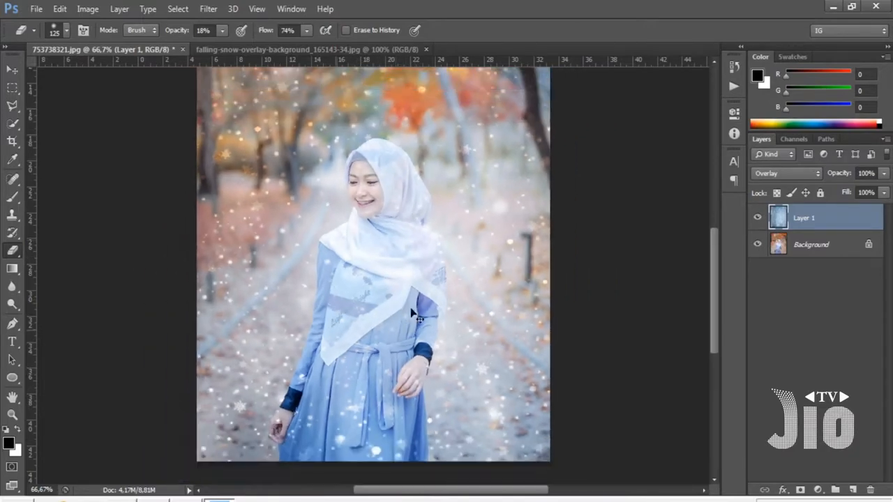
click(257, 9)
click(278, 134)
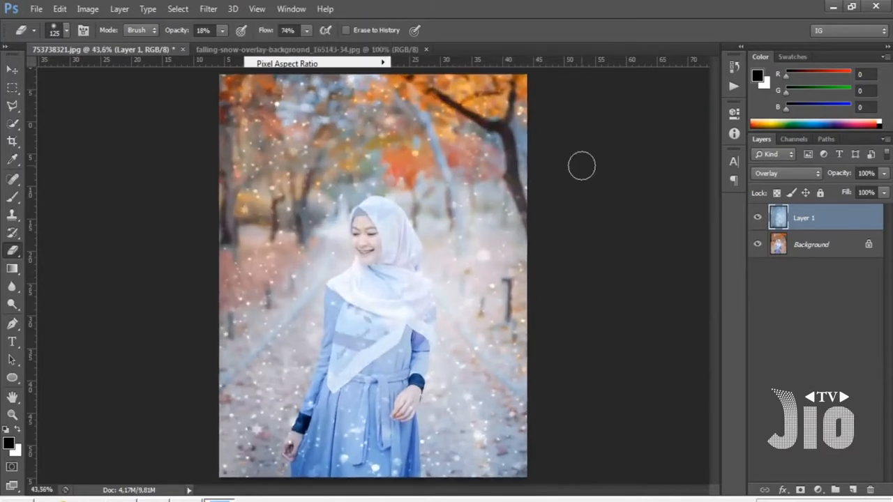
Try the Screen blend mode on the partly erased snow layer, then set it to Lighten.
click(787, 181)
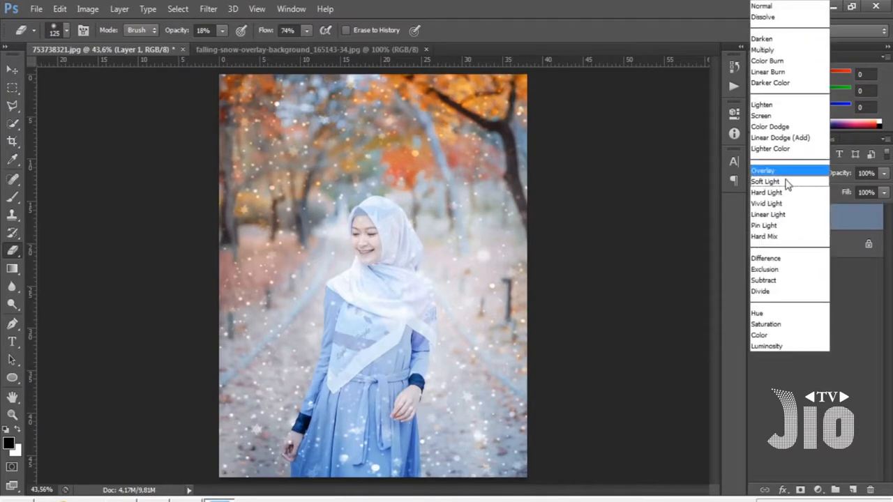
click(788, 178)
click(788, 177)
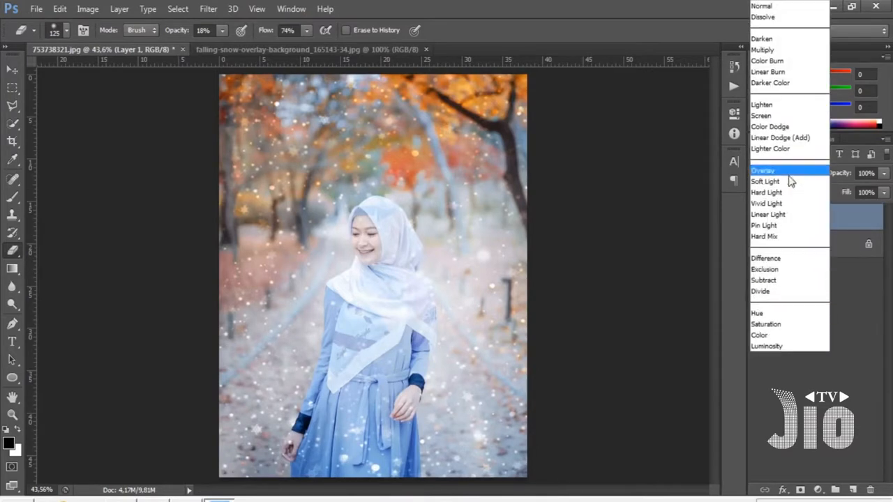
click(782, 113)
click(787, 175)
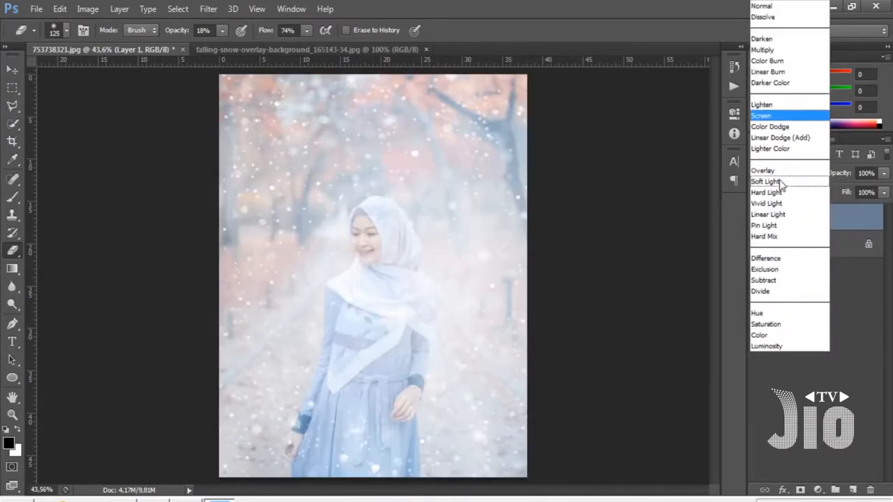
click(763, 108)
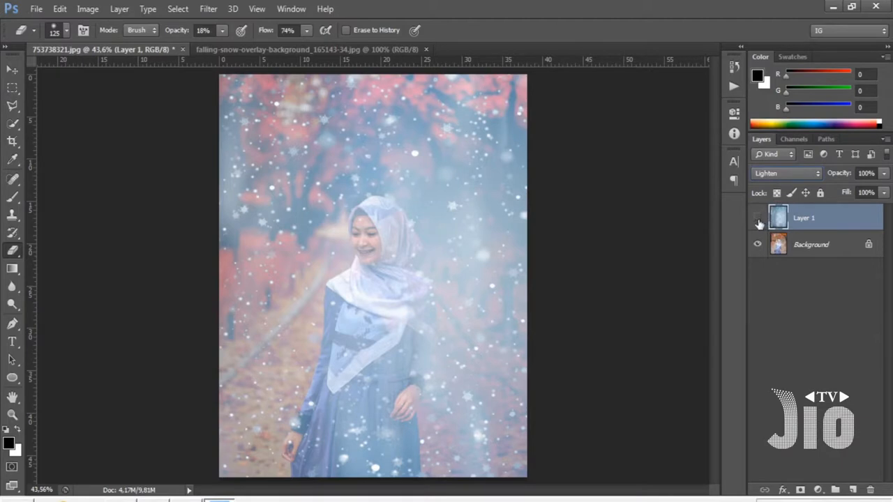
Hide the snow overlay layer and add a new empty layer directly above the Background.
click(758, 217)
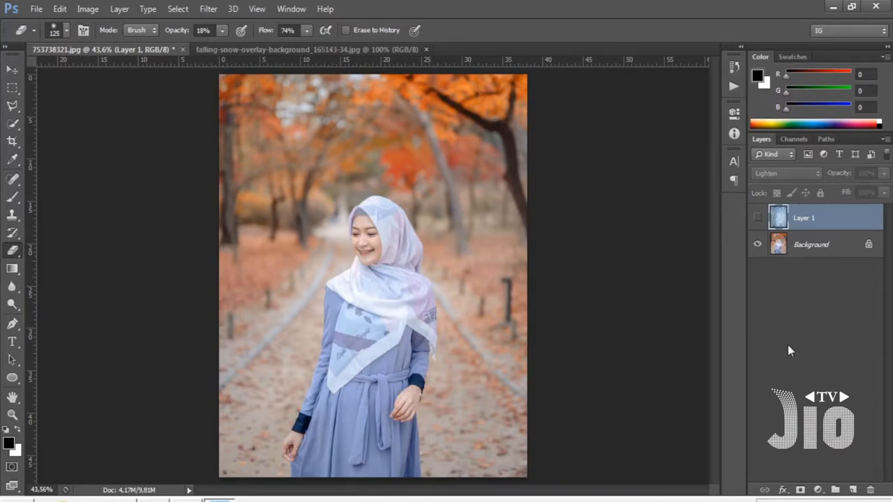
click(816, 248)
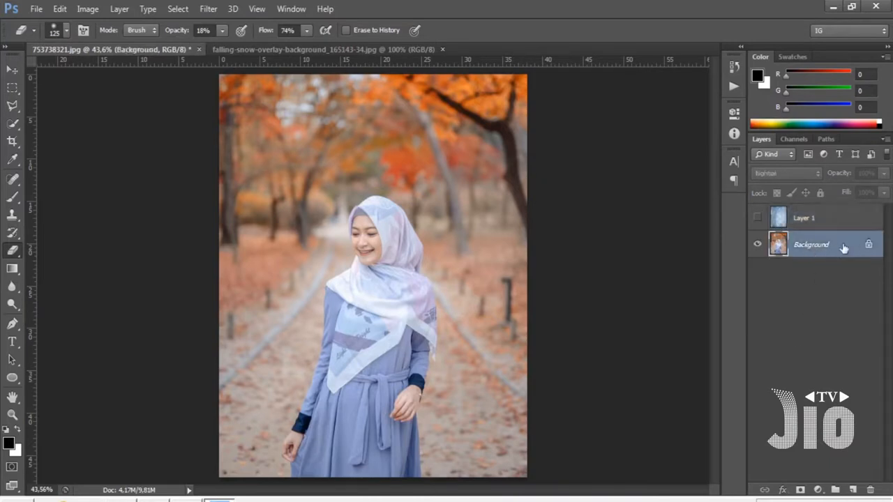
click(852, 489)
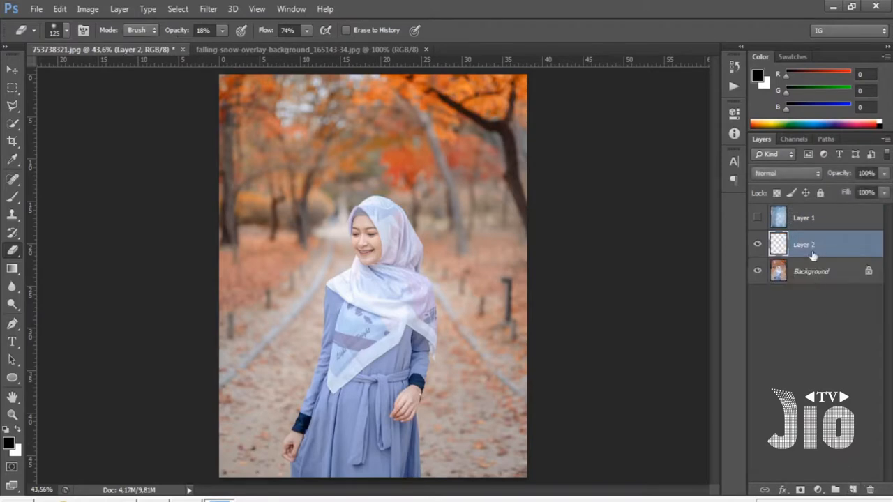
Fill the new empty layer with black (000000) using the Paint Bucket tool.
drag(11, 268, 45, 282)
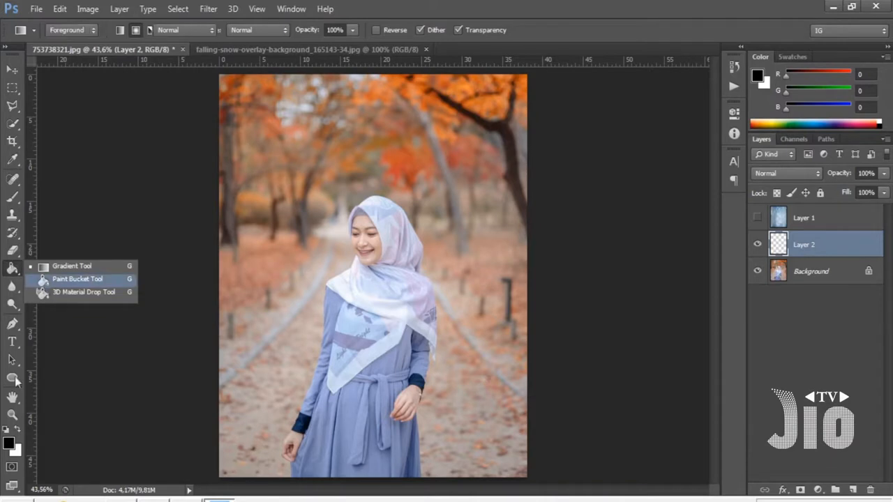
click(8, 443)
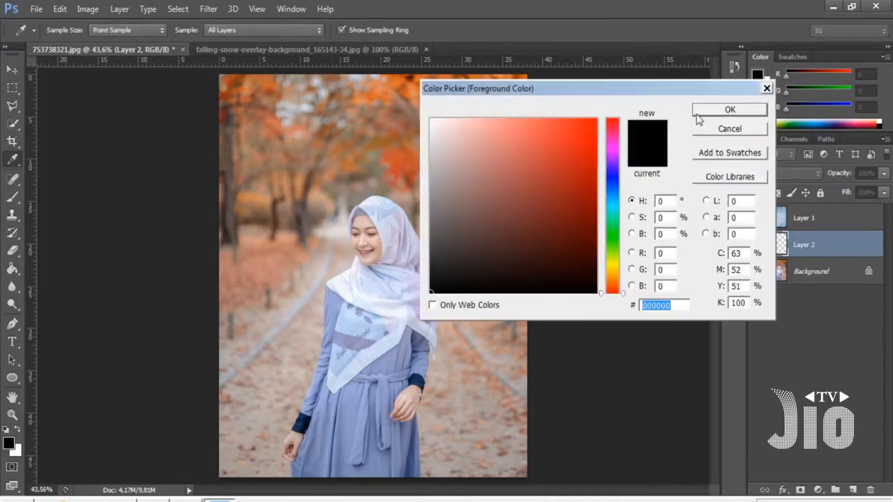
click(730, 110)
click(416, 247)
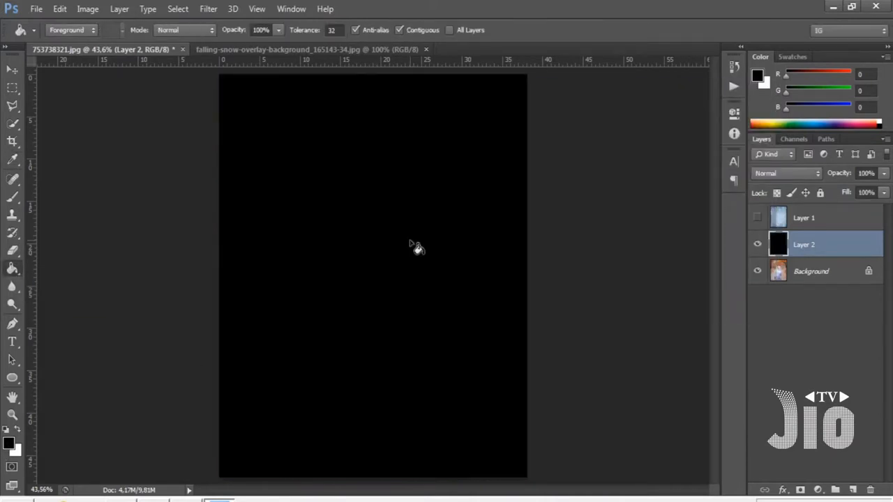
Rename the black-filled layer SNOW.
double_click(802, 244)
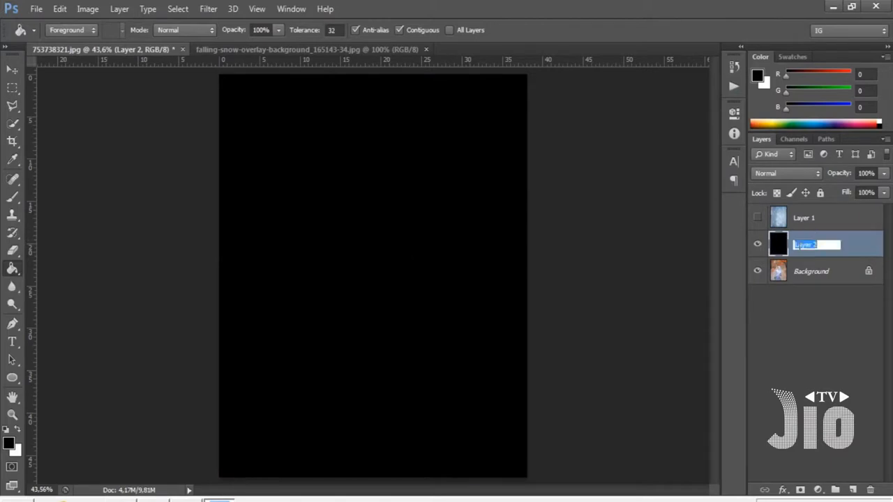
text(SNOW)
click(855, 251)
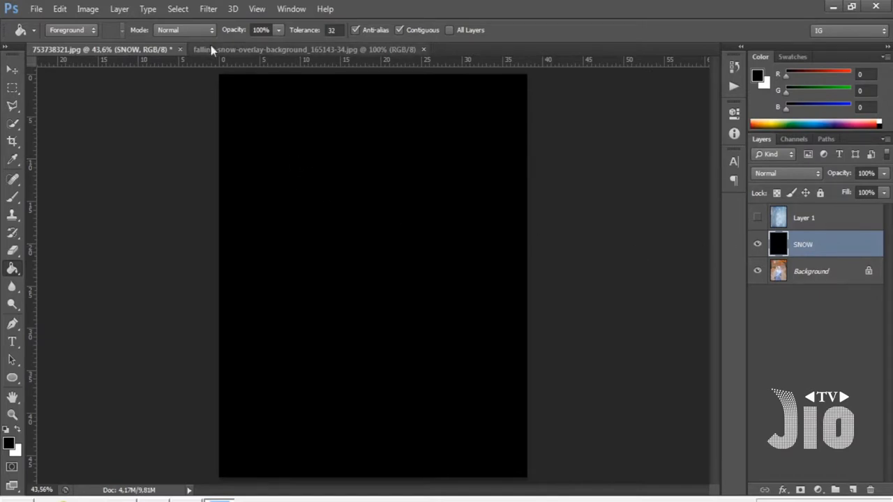
Apply monochromatic Add Noise to the SNOW layer with a 122.42% amount and Uniform distribution.
click(209, 9)
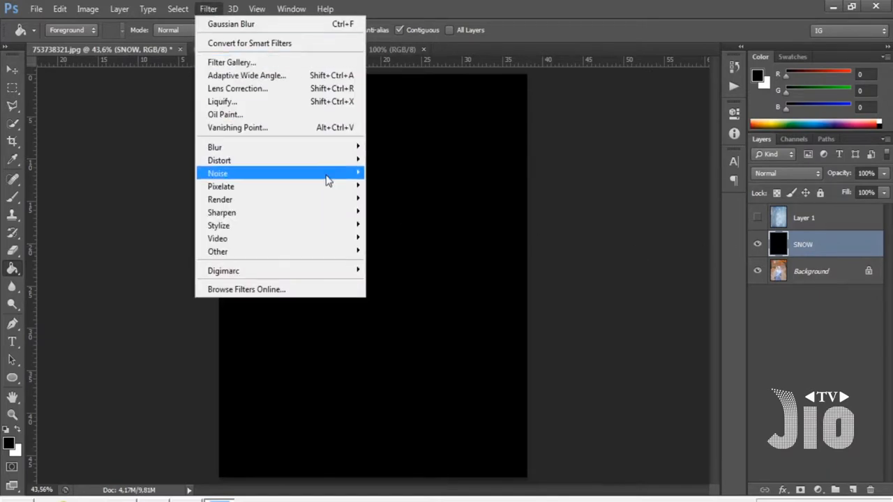
mouse_move(328, 180)
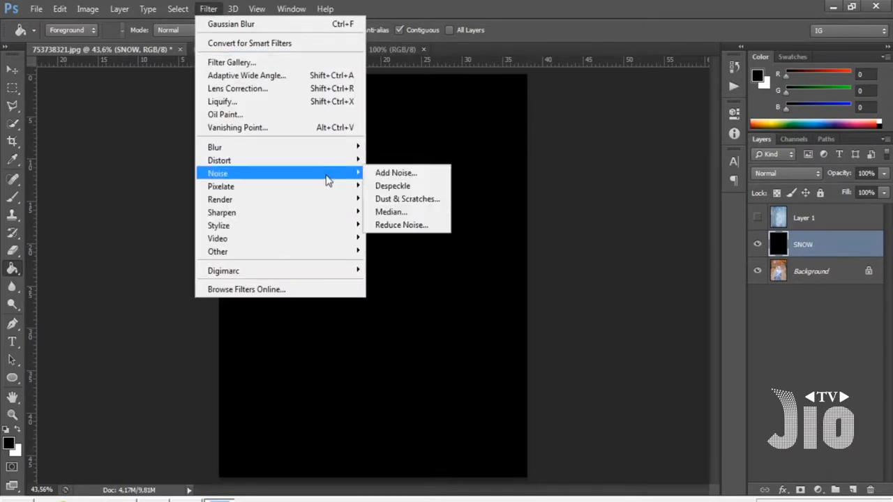
click(395, 173)
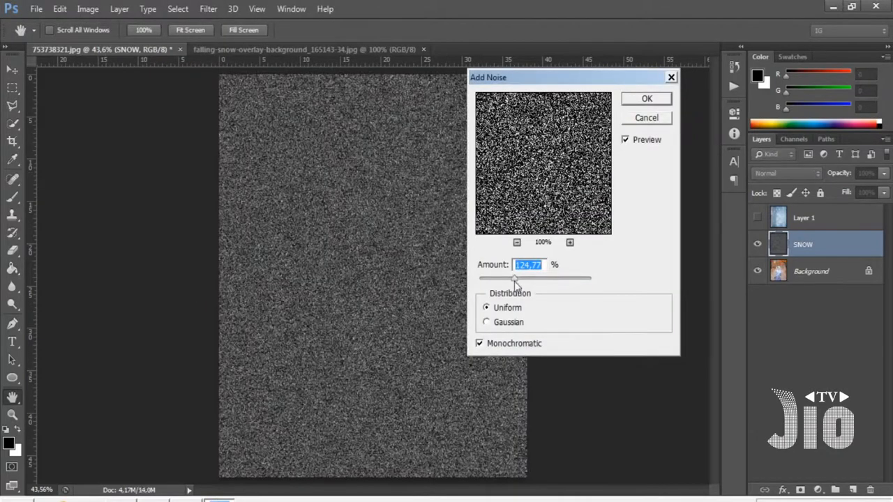
mouse_move(515, 282)
mouse_down()
mouse_move(538, 283)
mouse_move(513, 280)
mouse_up()
click(479, 344)
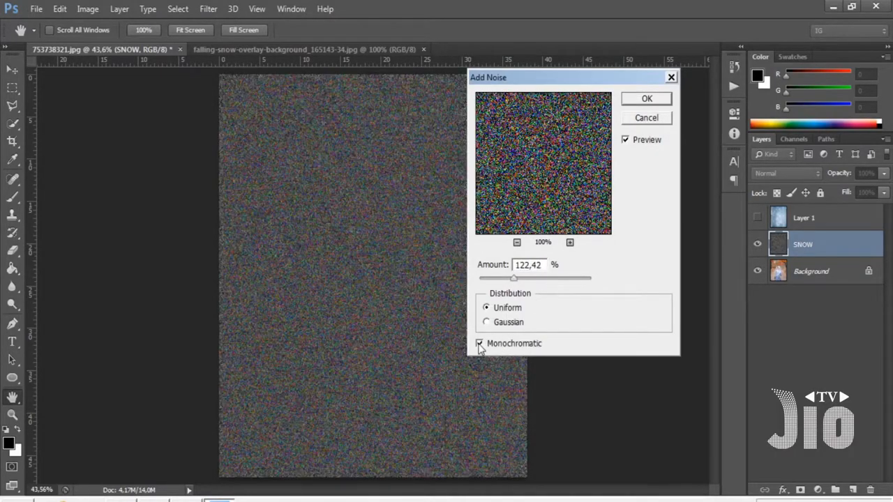
click(479, 343)
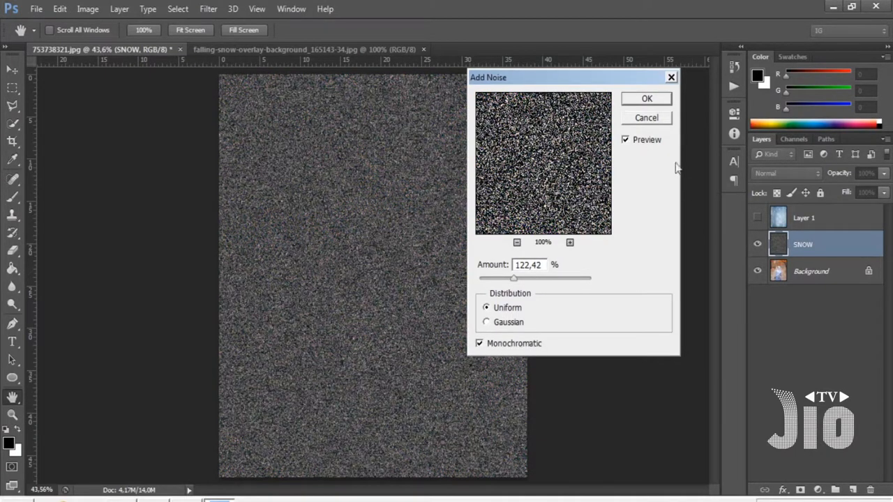
click(647, 98)
key(g)
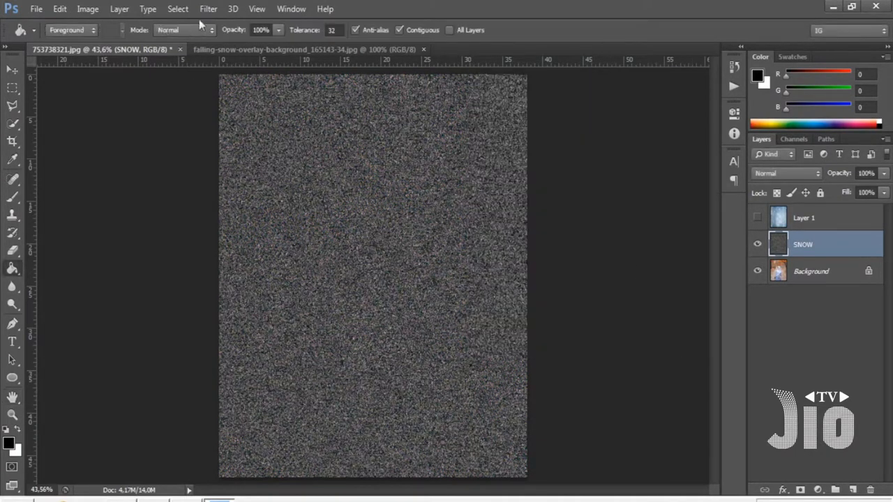
Soften the noise on the SNOW layer with a Gaussian Blur of 3.0 pixels radius.
click(207, 10)
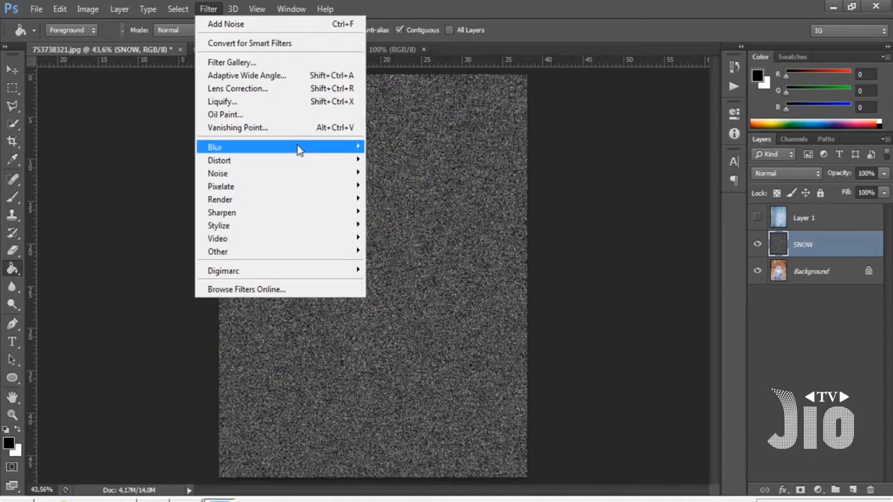
mouse_move(321, 148)
click(413, 242)
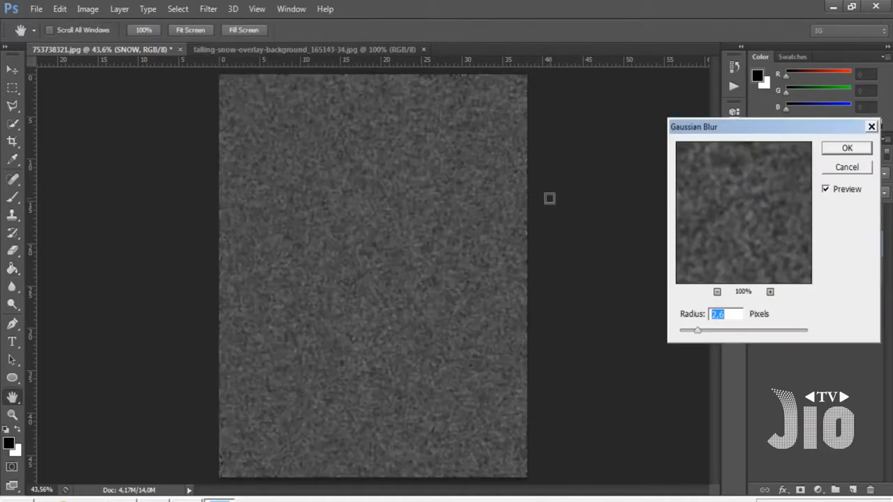
drag(701, 332, 699, 331)
click(846, 148)
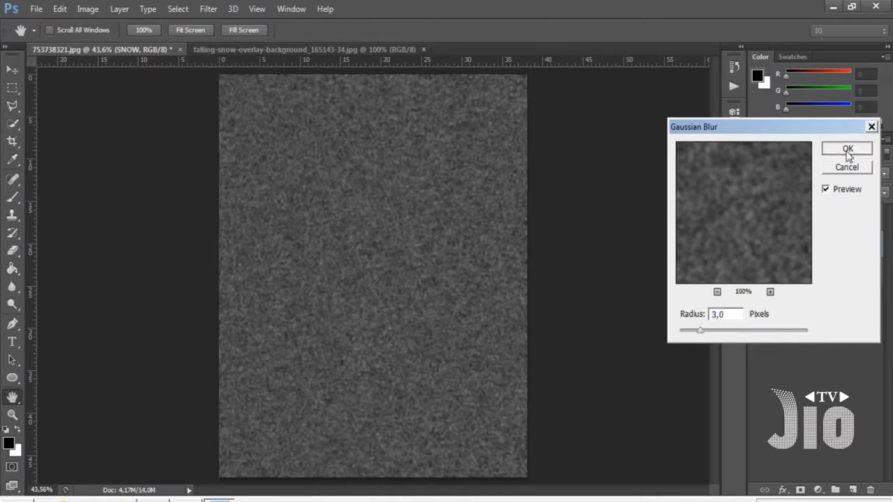
key(g)
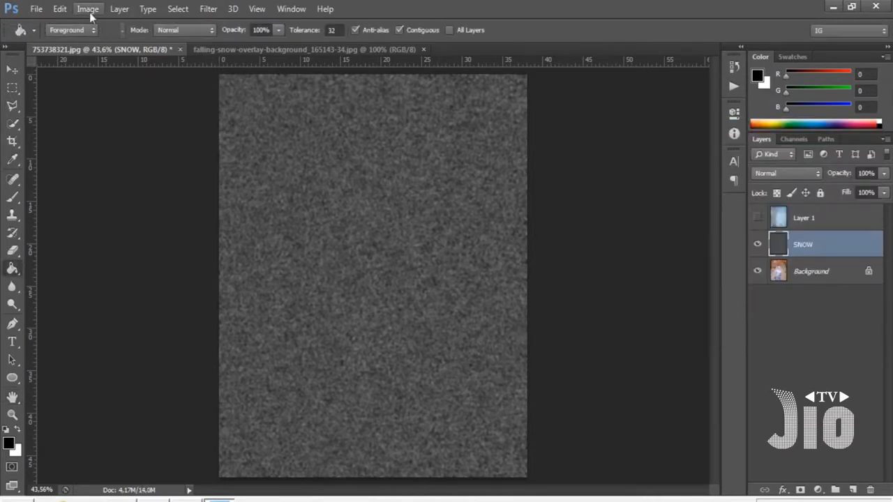
Apply a Threshold adjustment to the SNOW layer, lowering the level until scattered white flakes remain on black.
click(89, 11)
mouse_move(113, 46)
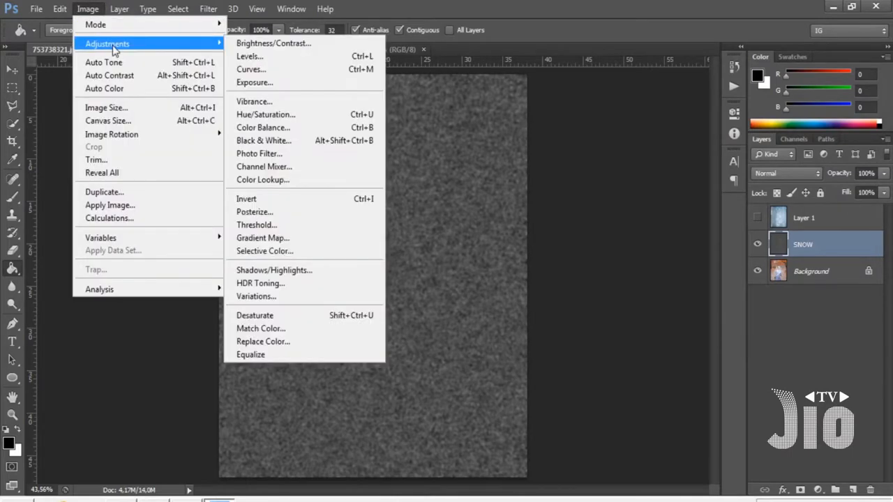
click(314, 225)
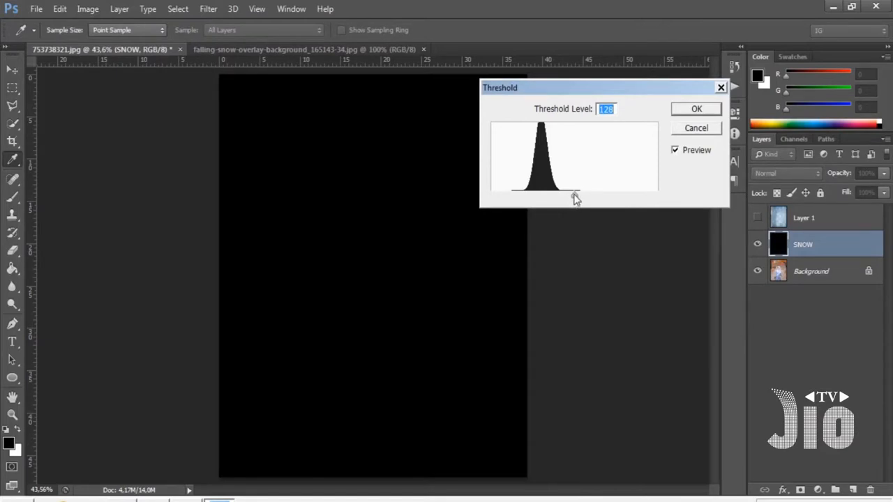
mouse_move(574, 195)
mouse_down()
mouse_move(536, 204)
mouse_move(560, 206)
mouse_up()
click(696, 108)
key(g)
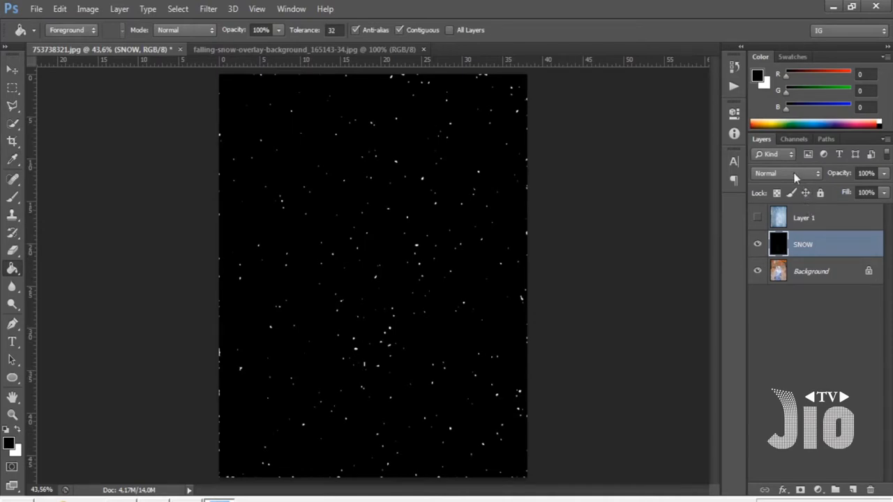
Set the SNOW layer's blend mode to Screen and duplicate the layer.
click(795, 174)
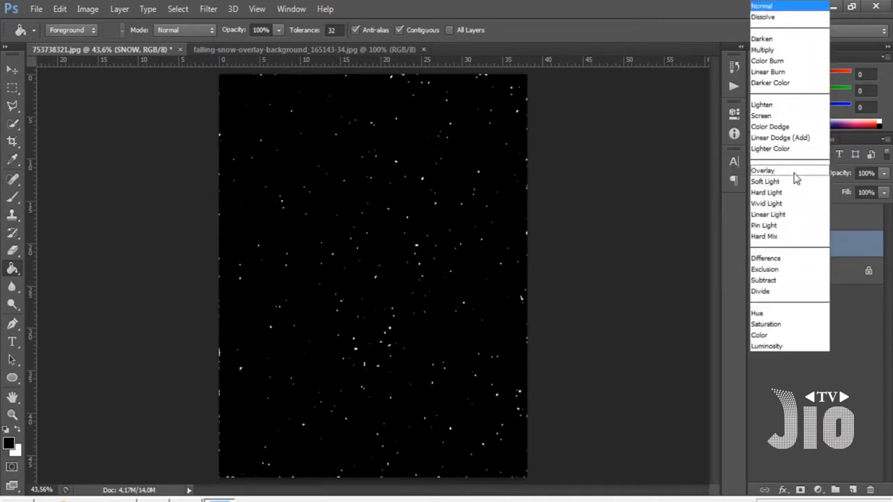
click(761, 115)
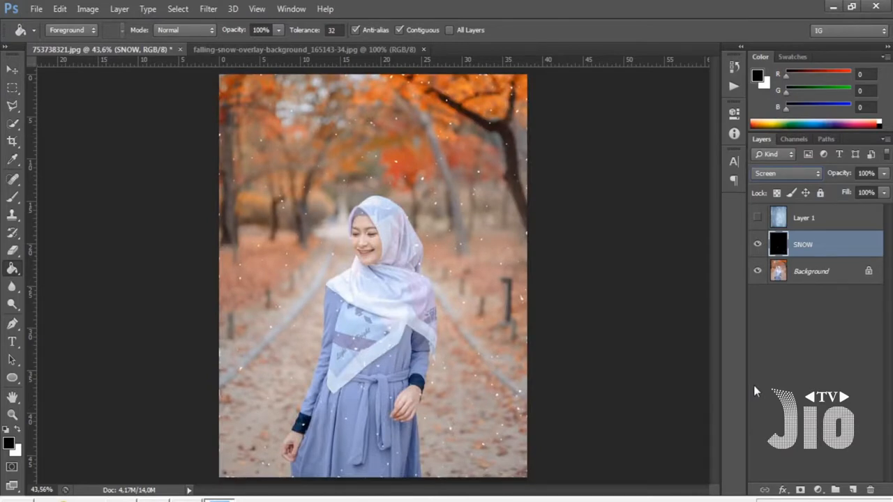
click(12, 73)
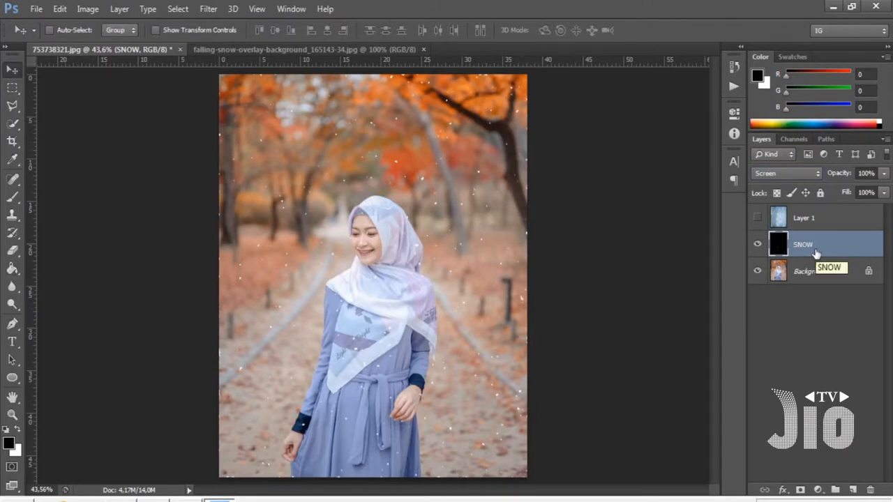
key(ctrl+j)
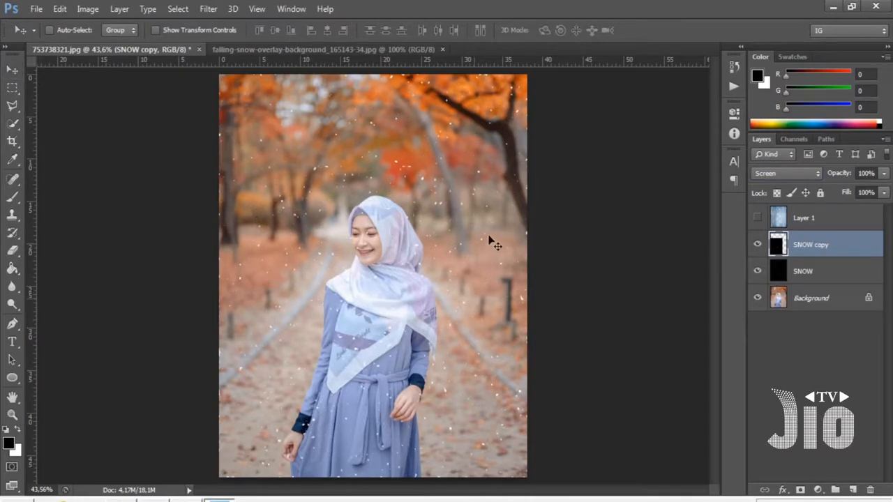
Enlarge the duplicated snow layer to about 137% and reposition it so its flakes cover the whole photo.
key(ctrl+t)
drag(449, 167, 563, 22)
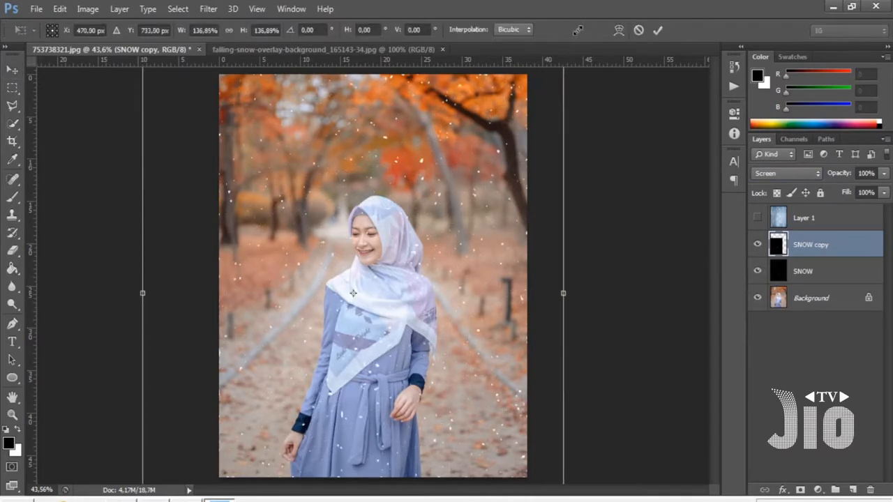
drag(445, 295, 481, 193)
drag(462, 232, 422, 326)
key(Return)
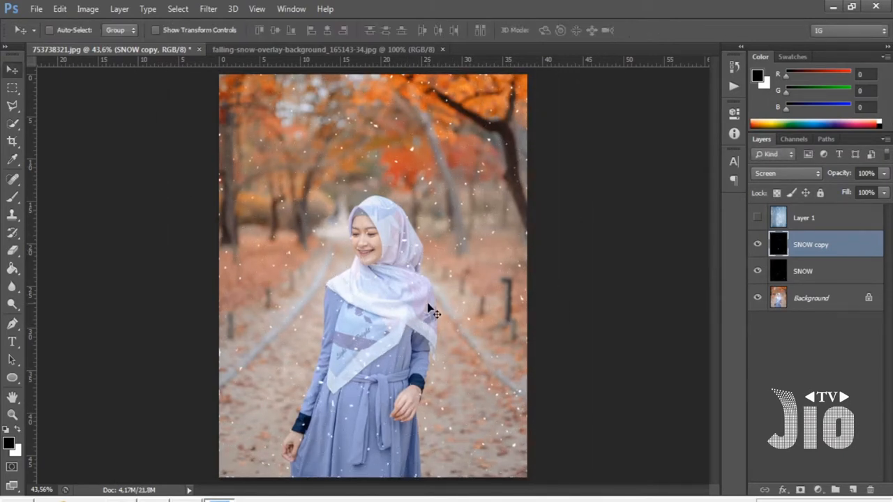
Apply a Motion Blur to the SNOW copy layer with a 90° angle and a distance of 14 pixels.
key(ctrl+plus)
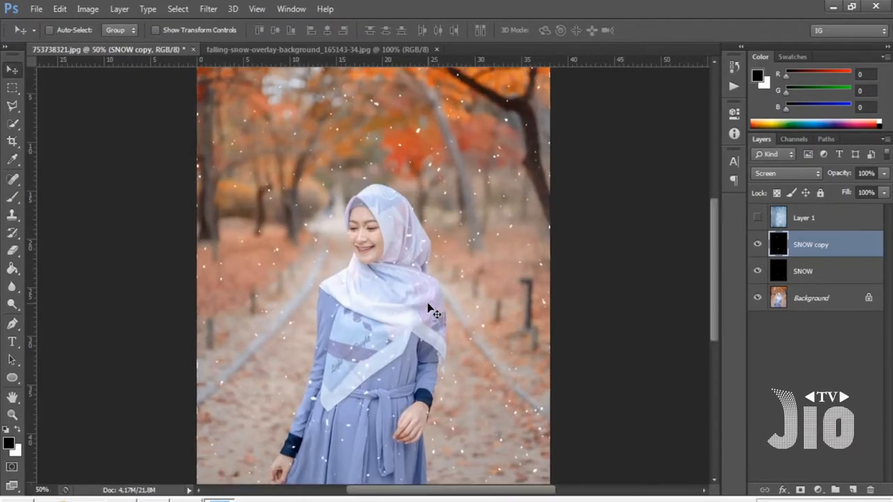
key(ctrl+plus)
scroll(433, 311, up, 2)
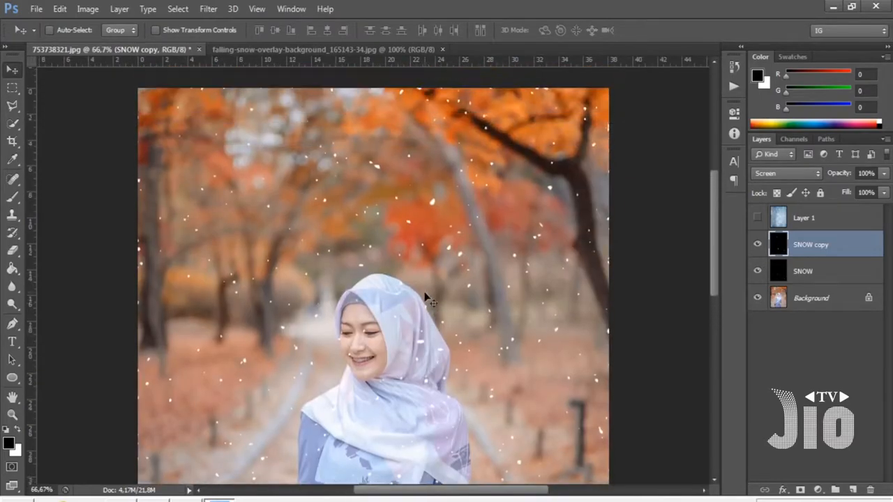
click(804, 272)
click(817, 250)
click(207, 9)
mouse_move(321, 148)
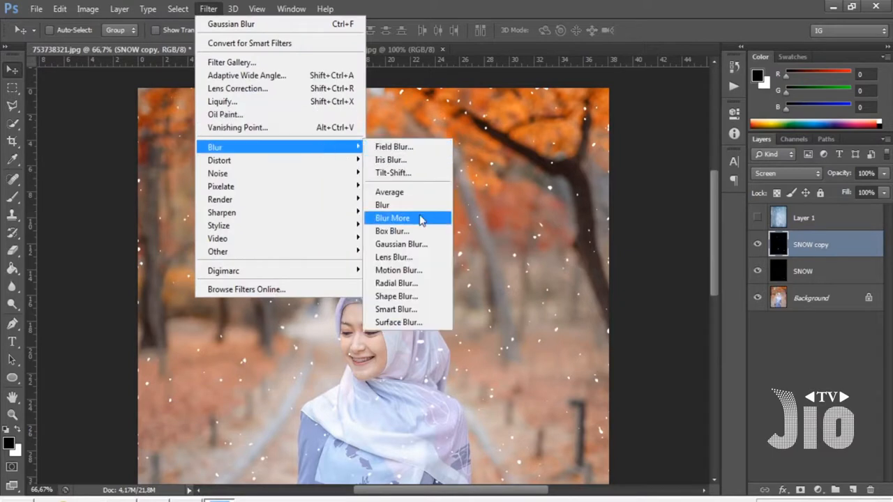
click(406, 270)
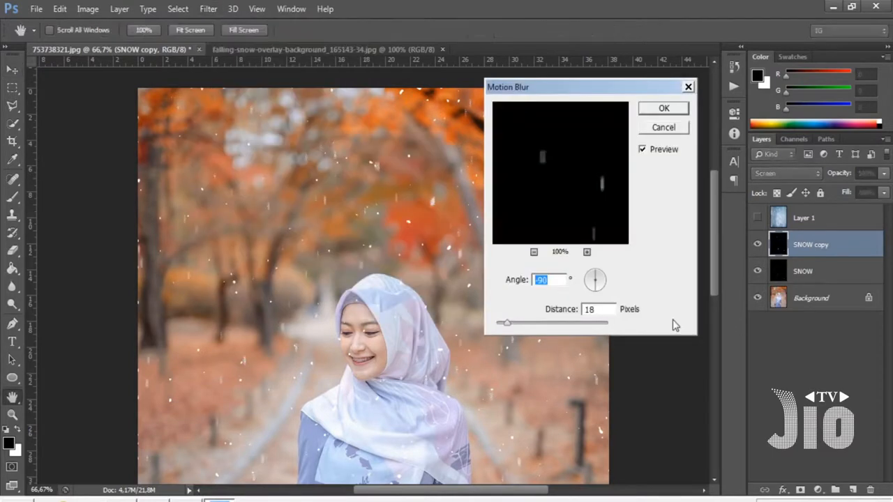
click(605, 281)
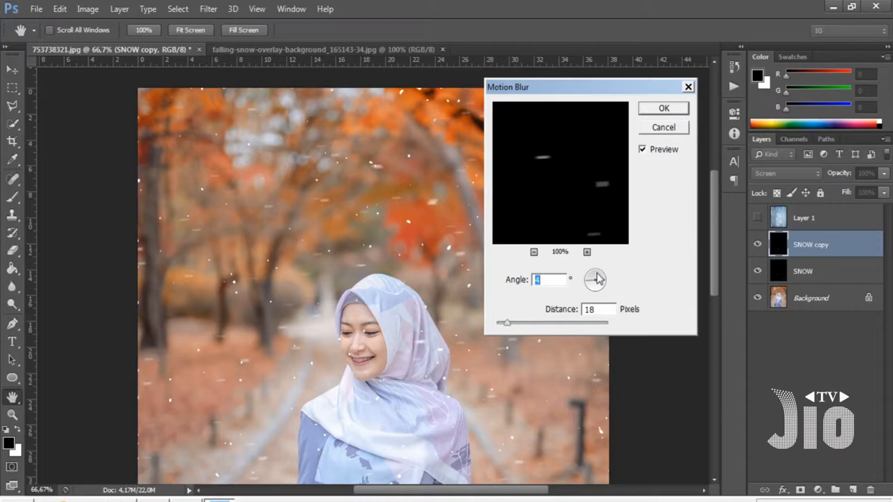
click(596, 272)
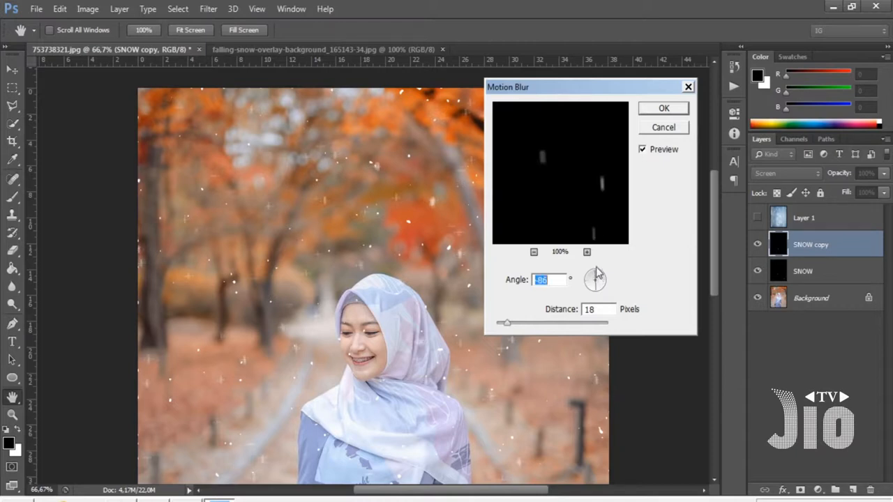
click(595, 274)
mouse_move(506, 327)
mouse_down()
mouse_move(514, 329)
mouse_move(504, 328)
mouse_up()
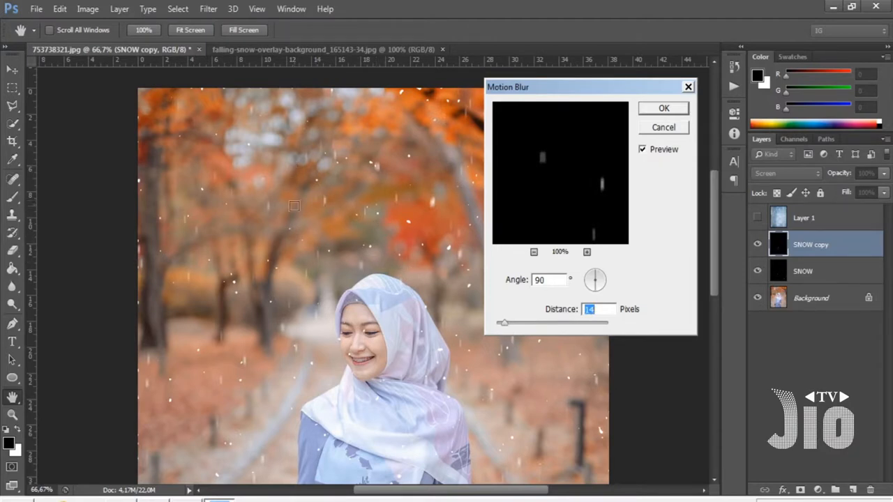
click(663, 109)
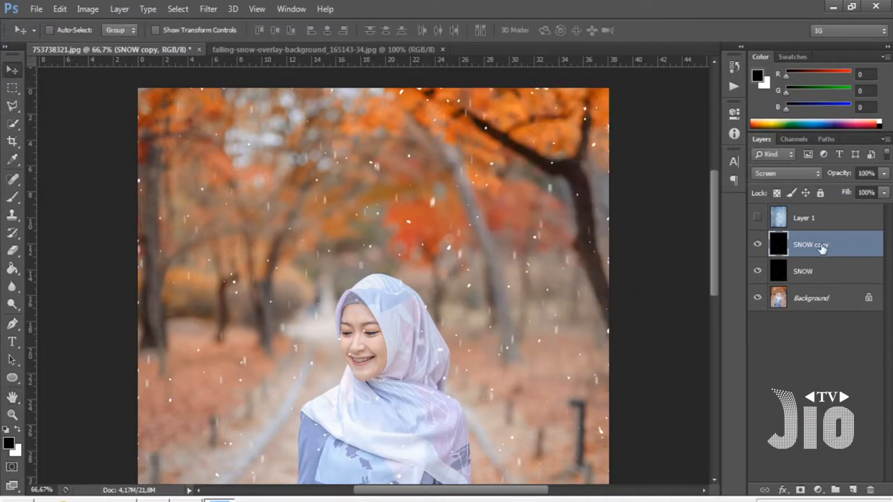
Duplicate the motion-blurred snow layer, scale the duplicate to about 114% and reposition it over the photo.
key(ctrl+j)
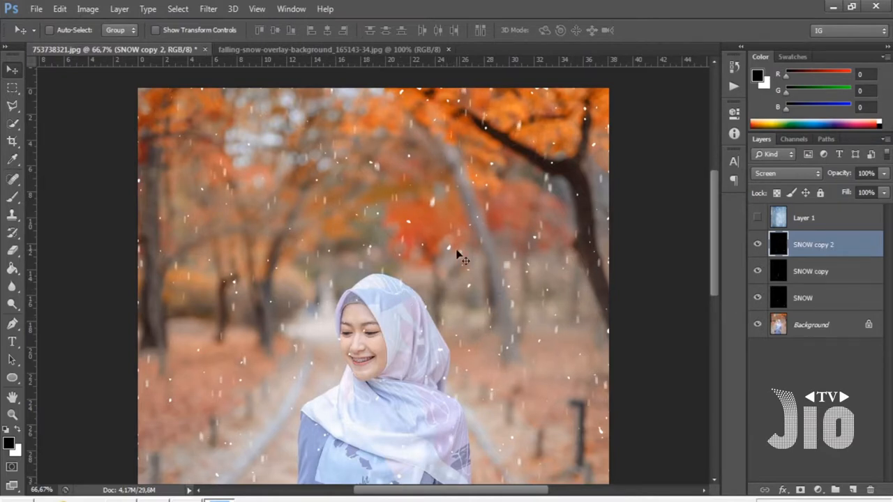
key(ctrl+minus)
key(ctrl+minus)
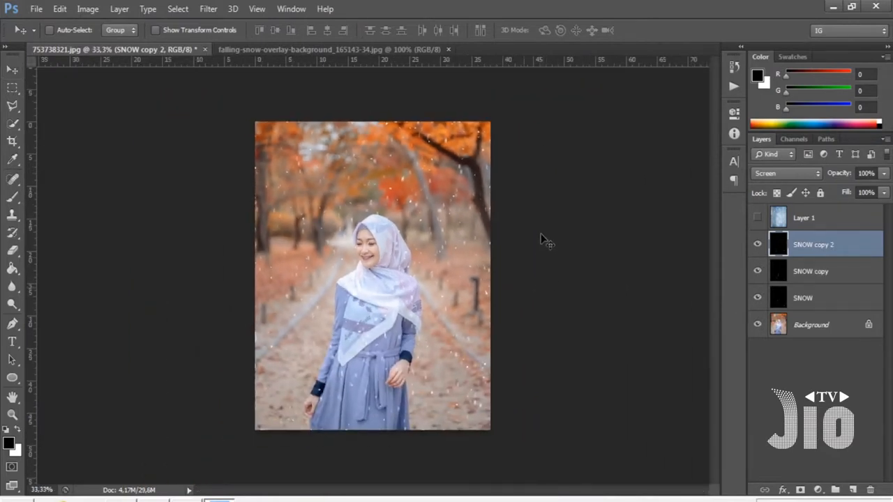
key(ctrl+t)
drag(551, 452, 601, 484)
drag(469, 262, 440, 302)
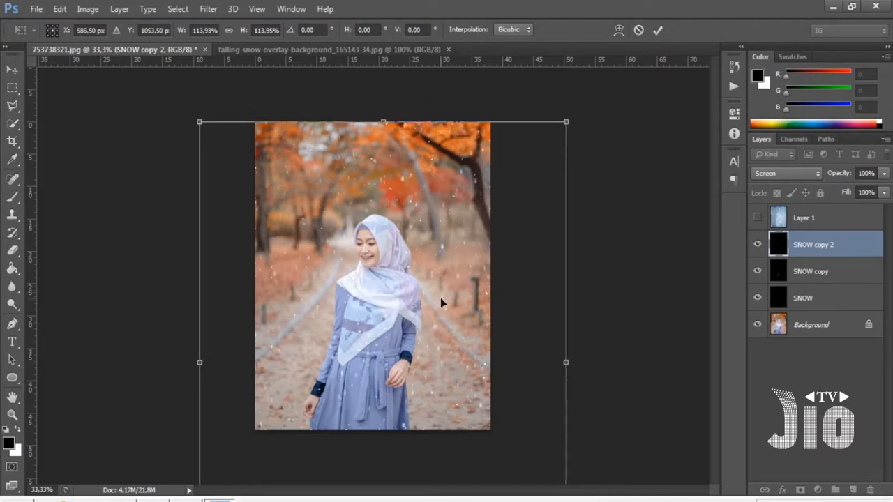
key(Return)
Duplicate the original SNOW layer and shift the duplicate up and to the right over the photo.
key(ctrl+plus)
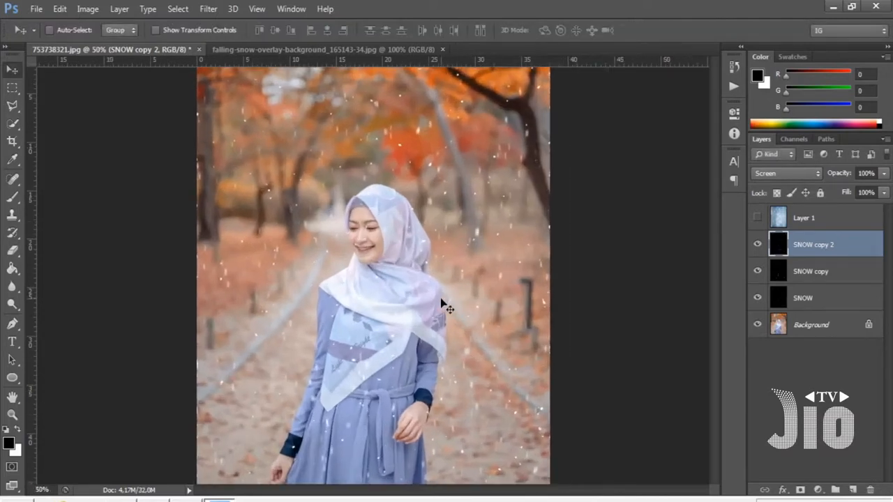
key(ctrl+plus)
click(816, 298)
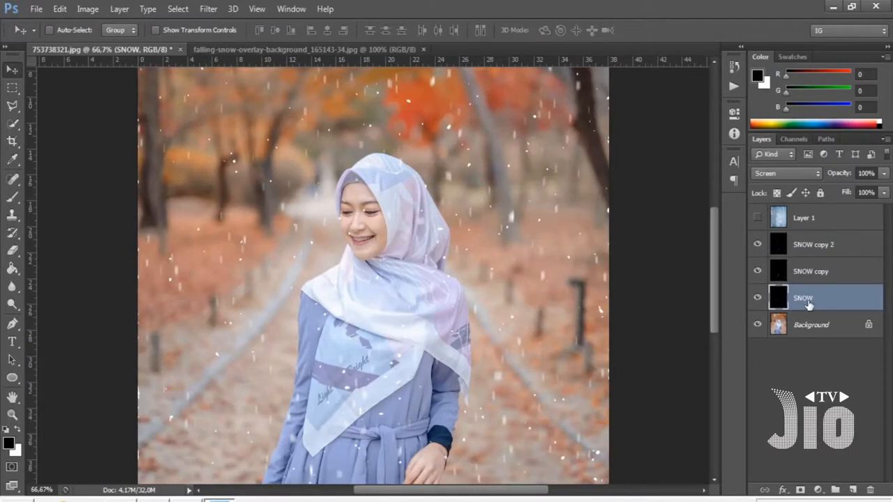
key(ctrl+j)
drag(394, 197, 408, 169)
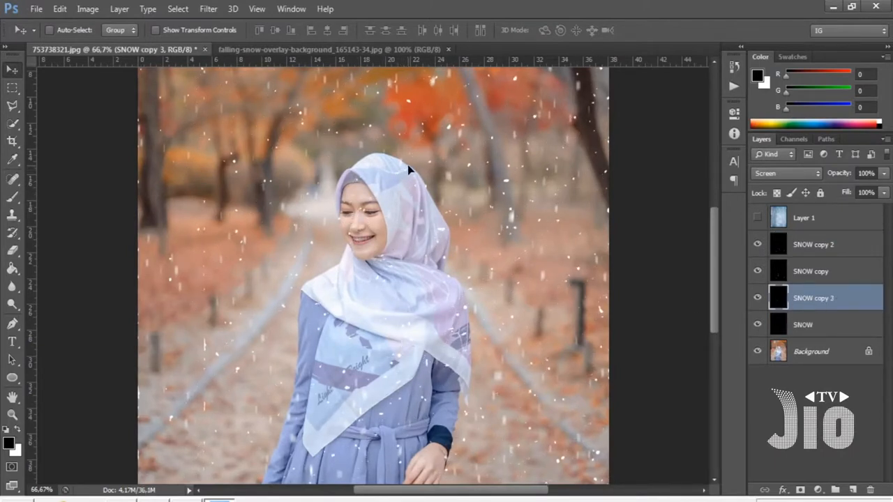
Enlarge the SNOW copy 3 layer toward the upper left and stretch its lower edge so it covers the whole photo.
key(ctrl+minus)
key(ctrl+minus)
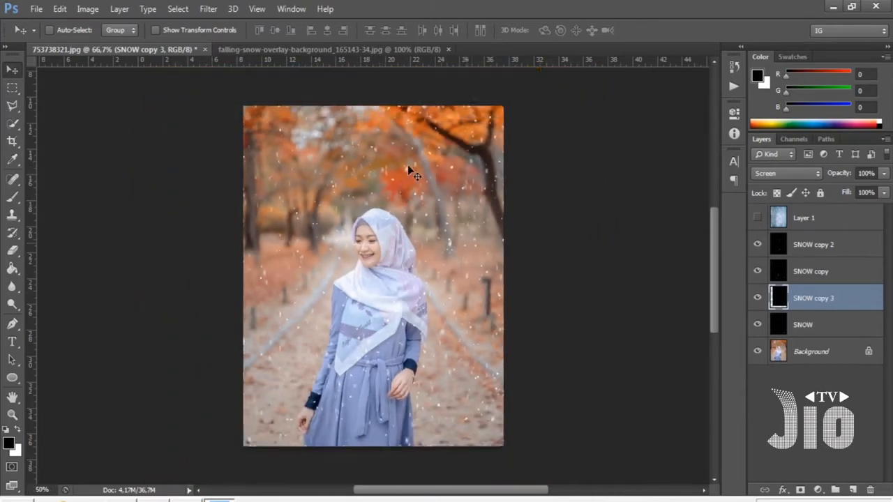
key(ctrl+t)
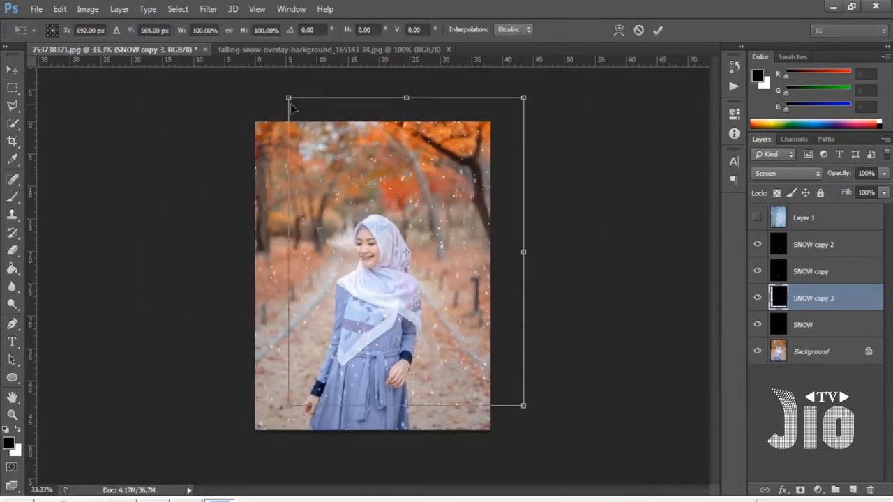
drag(289, 96, 237, 93)
drag(381, 405, 386, 430)
key(Return)
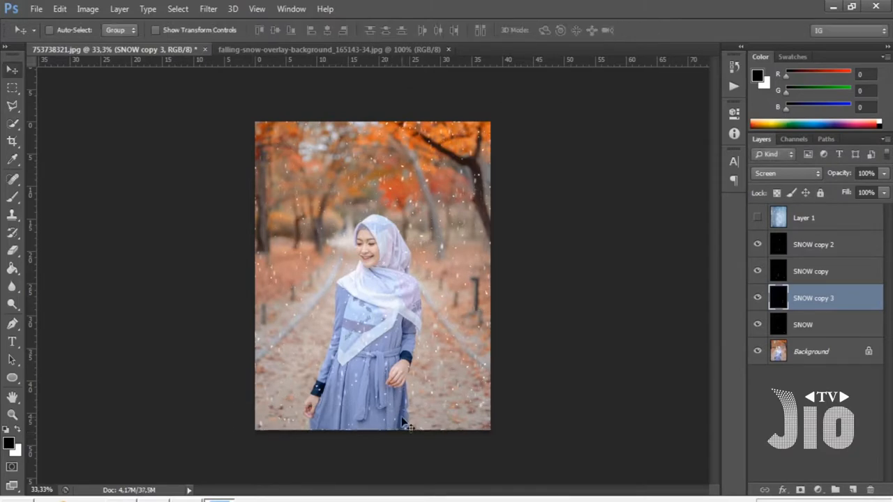
Erase the flakes over the woman's face on the SNOW layer with the Eraser at 53% opacity and a brush size of 70.
key(ctrl+plus)
key(ctrl+plus)
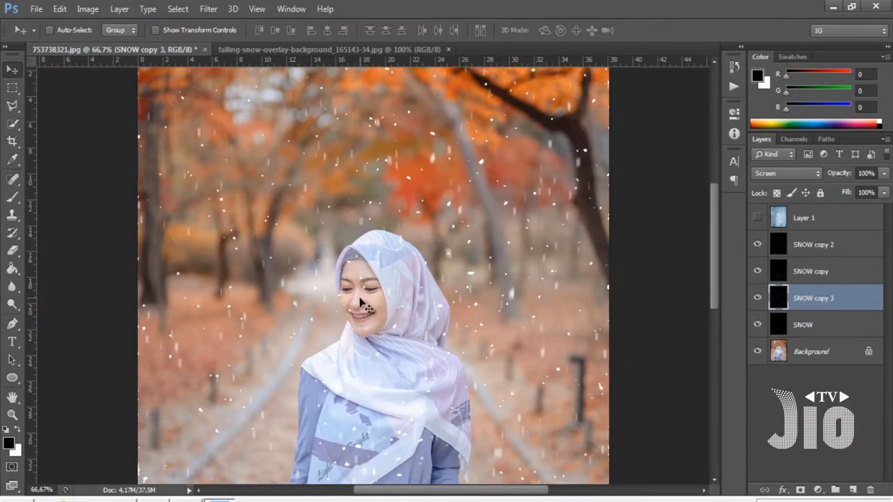
key(ctrl+1)
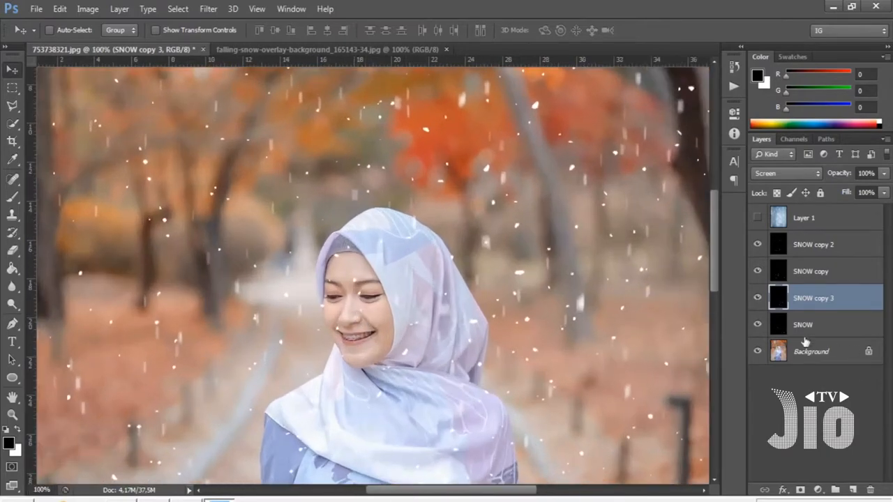
click(757, 325)
click(758, 325)
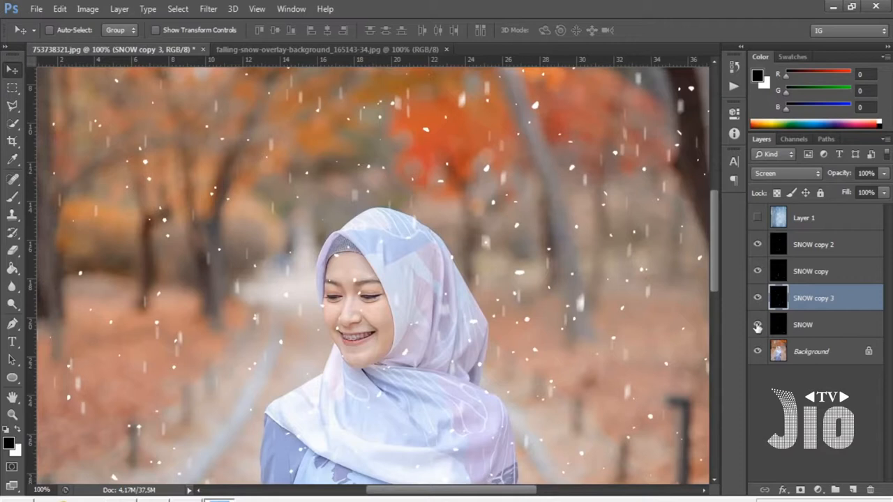
click(809, 325)
drag(12, 249, 54, 251)
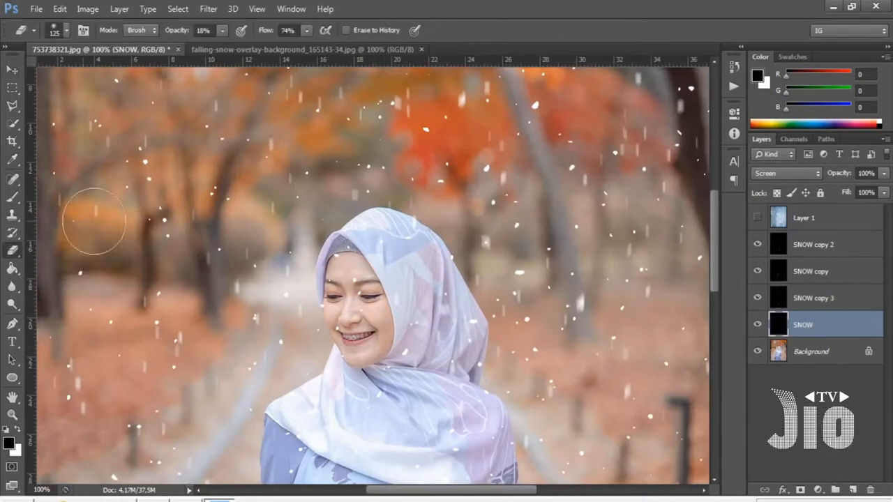
click(222, 30)
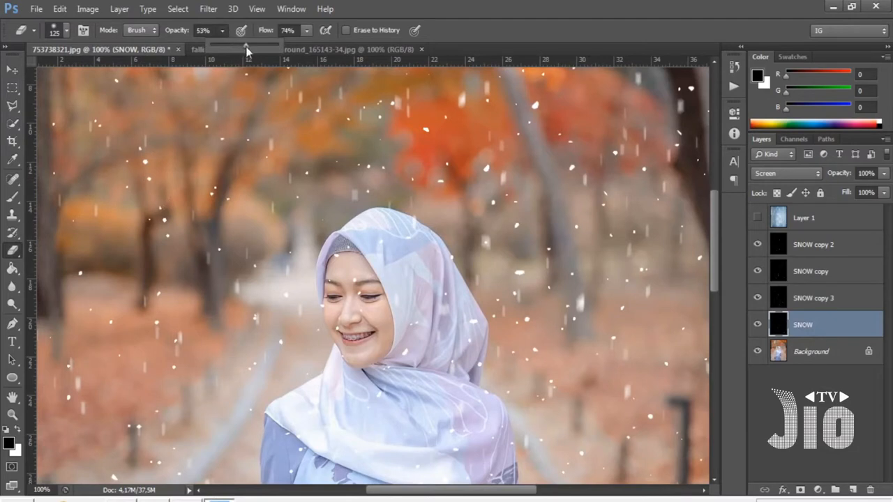
click(606, 24)
key(bracketleft)
key(bracketleft)
key(bracketleft)
key(bracketleft)
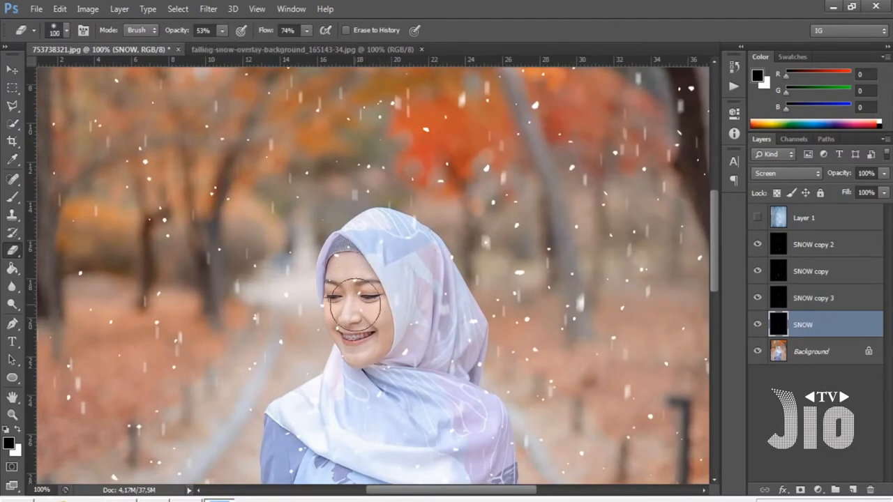
mouse_move(353, 315)
mouse_down()
mouse_move(351, 290)
mouse_move(360, 301)
mouse_move(346, 343)
mouse_move(343, 266)
mouse_up()
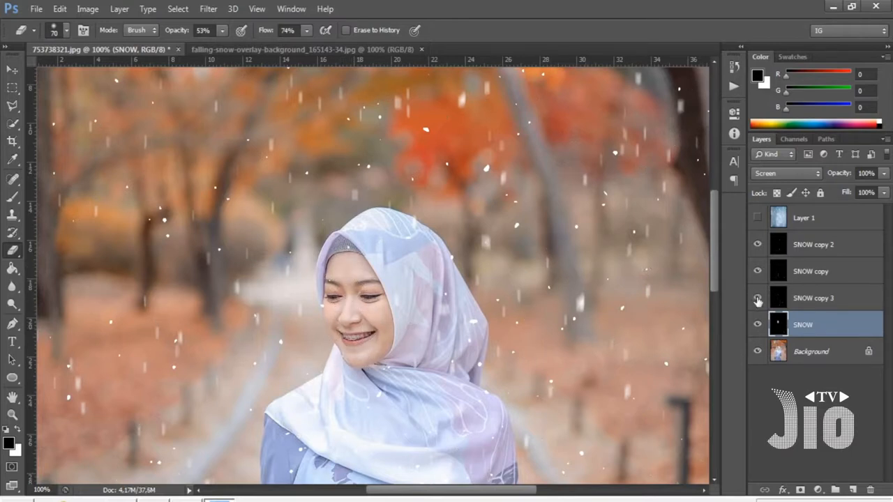
Erase the flakes over the face on the SNOW copy 3 layer with a 60-pixel Eraser brush.
key(alt+bracketright)
key(bracketleft)
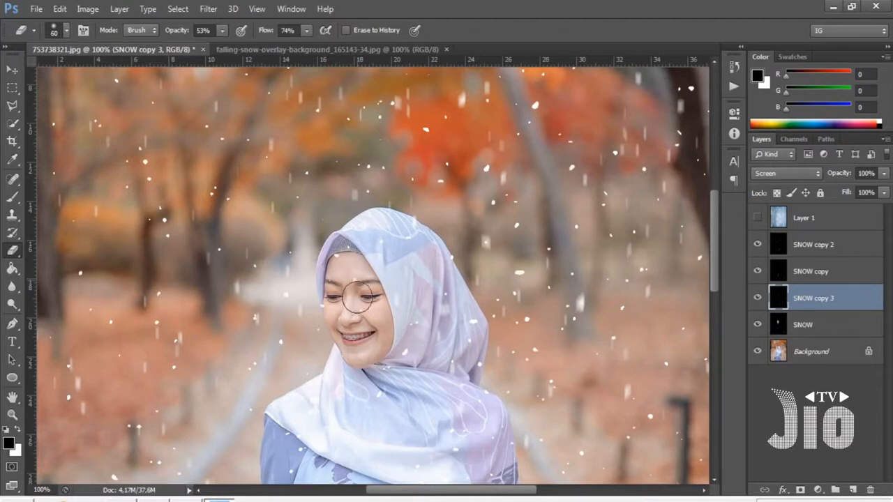
mouse_move(346, 269)
mouse_down()
mouse_move(340, 249)
mouse_move(350, 311)
mouse_move(357, 307)
mouse_move(329, 299)
mouse_move(352, 318)
mouse_up()
Erase the remaining flakes along the edge of the face on the SNOW layer with a 40-pixel Eraser brush.
click(802, 324)
key(bracketleft)
key(bracketleft)
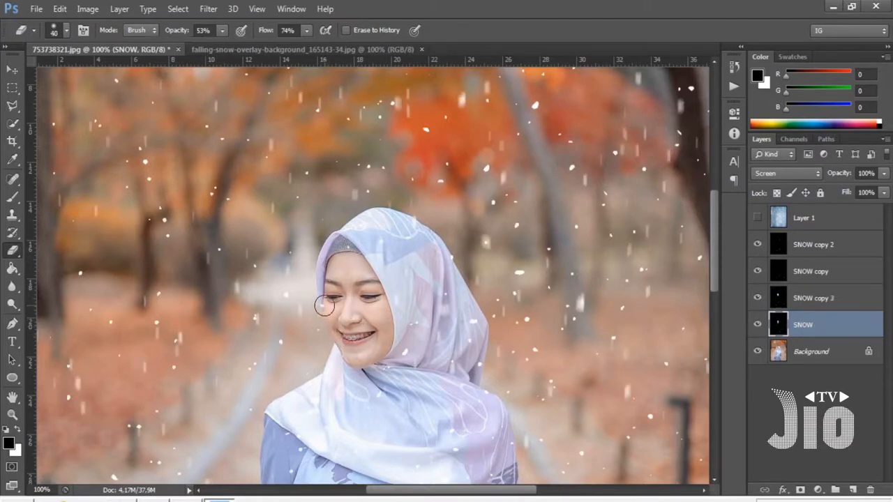
mouse_move(324, 305)
mouse_down()
mouse_move(326, 286)
mouse_move(335, 308)
mouse_move(346, 292)
mouse_move(331, 286)
mouse_up()
Add a Gradient fill layer directly above the SNOW copy 2 layer.
key(ctrl+minus)
key(ctrl+minus)
key(ctrl+minus)
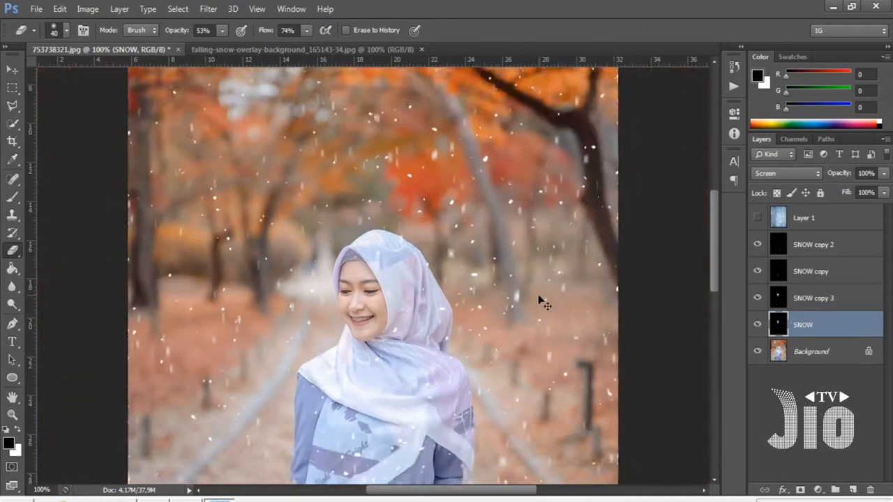
click(257, 9)
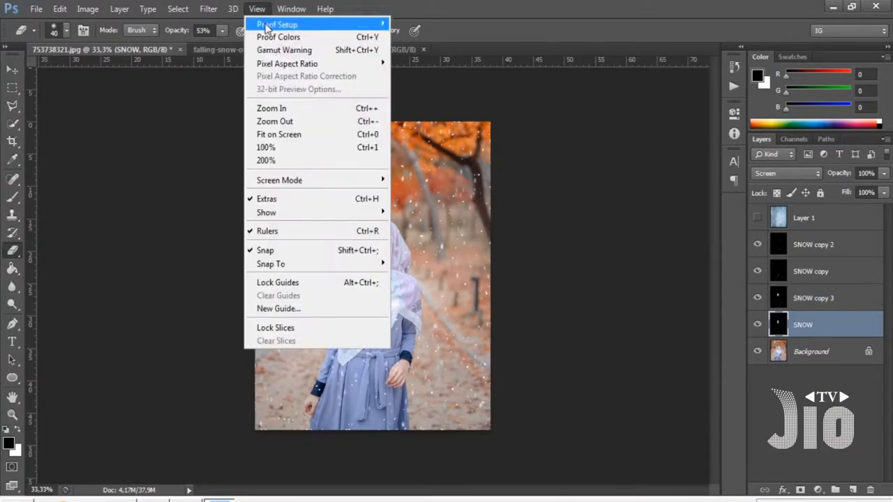
click(295, 139)
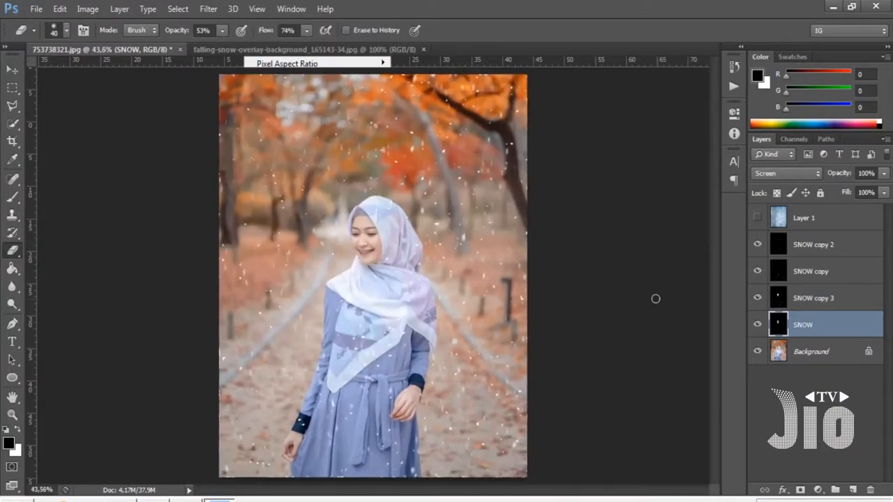
click(844, 254)
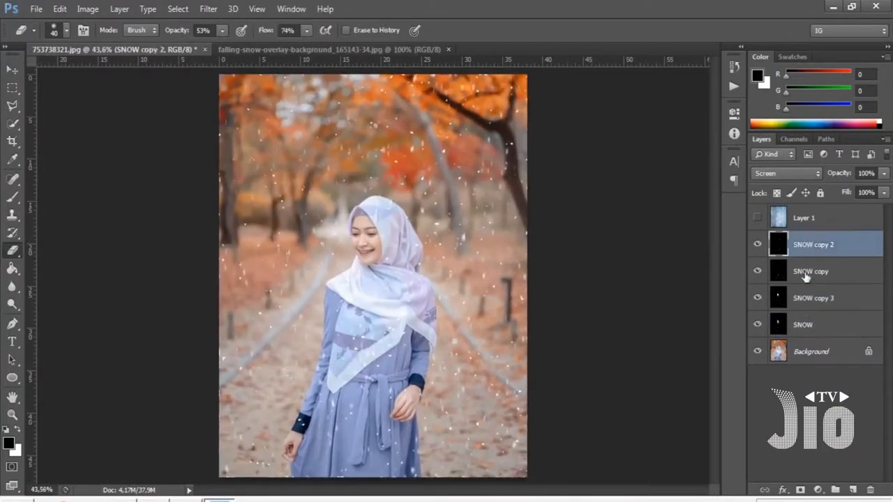
click(816, 494)
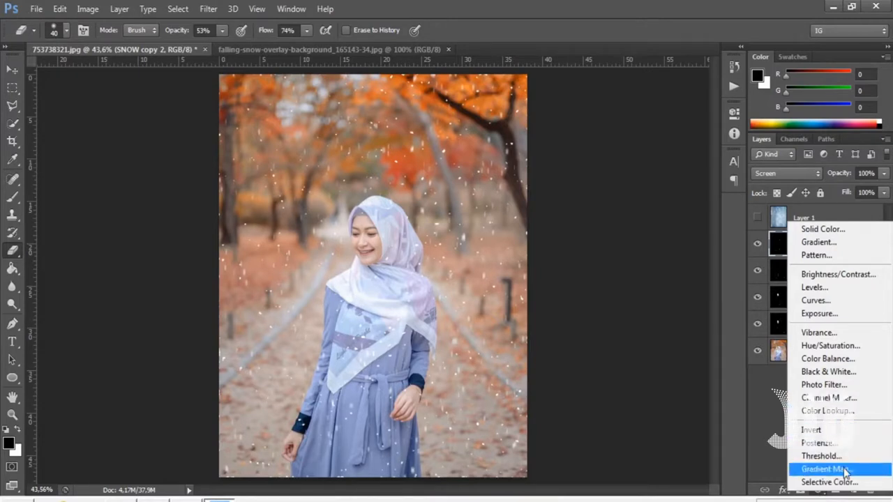
click(837, 244)
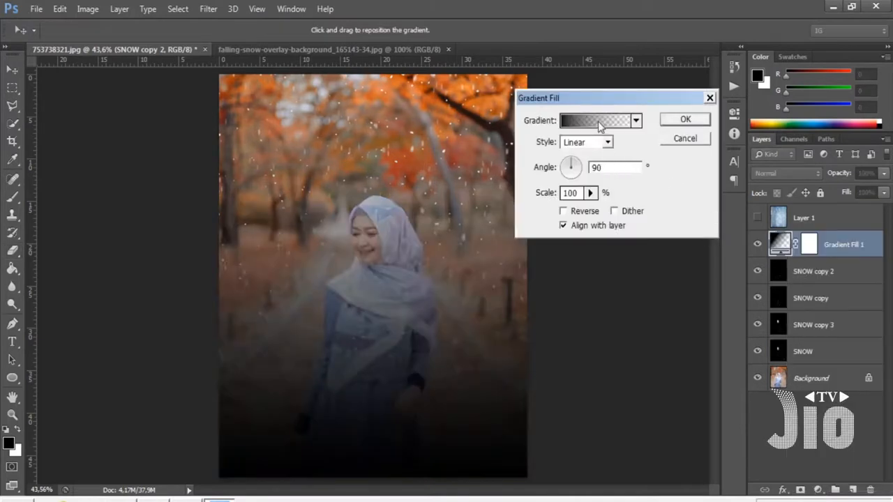
Change the gradient's starting color stop at location 0% to the near-white #fdf9f9.
click(598, 124)
click(553, 274)
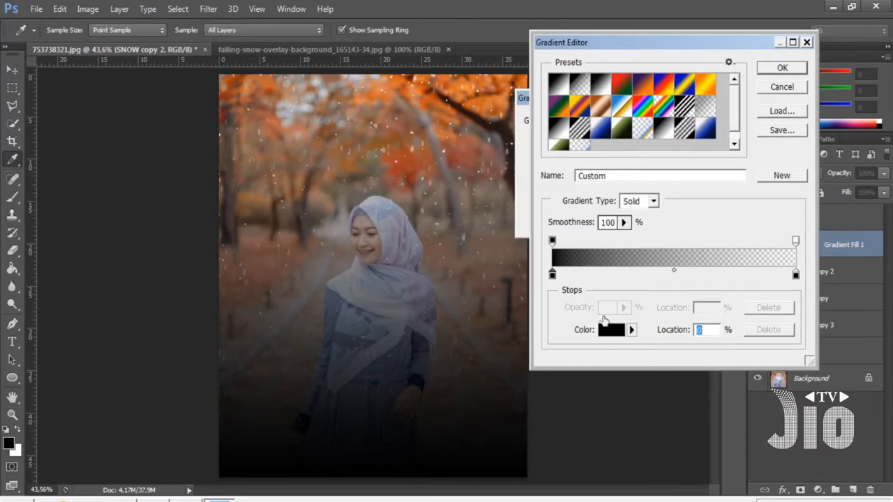
click(611, 329)
click(433, 121)
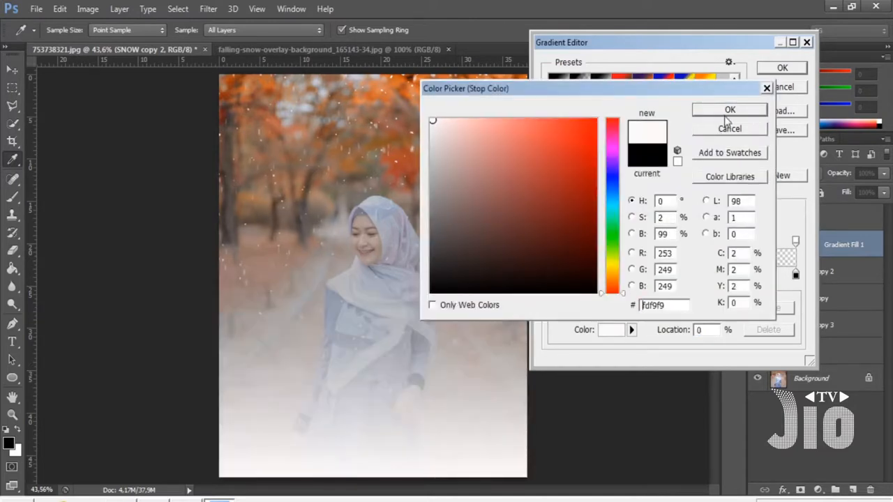
click(728, 110)
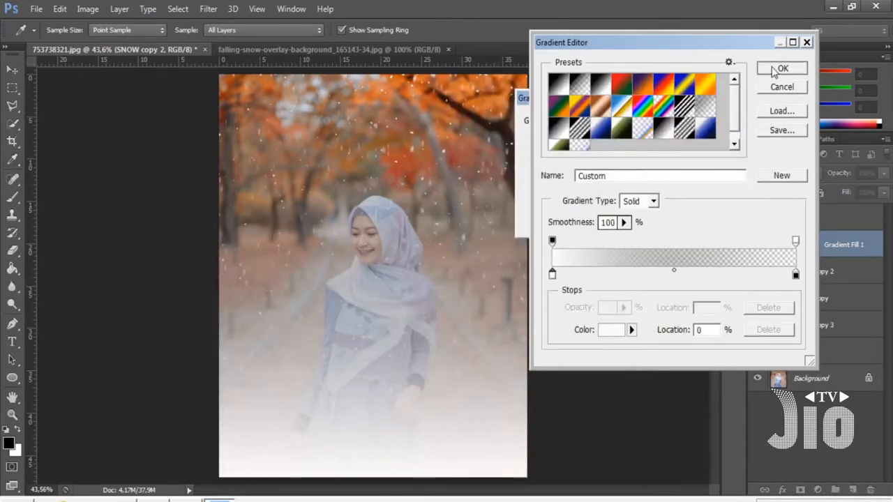
click(775, 69)
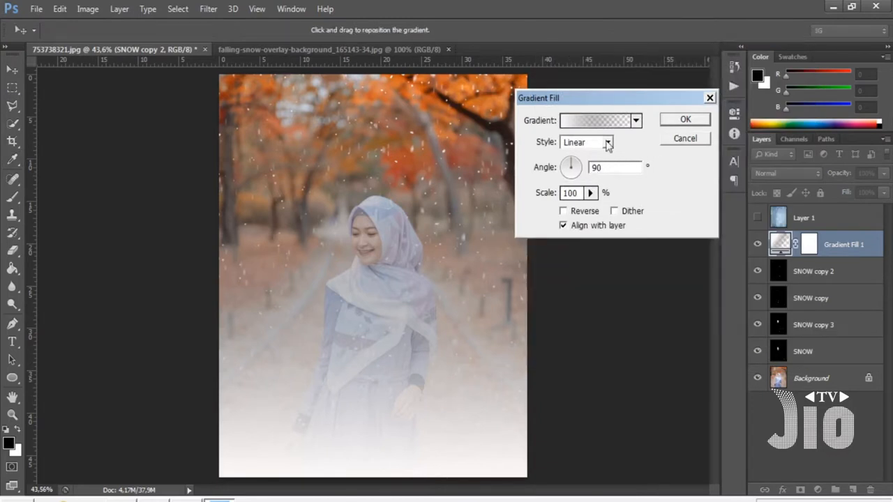
Reverse the gradient fill and set its style to Radial to form a white vignette around the woman.
click(564, 211)
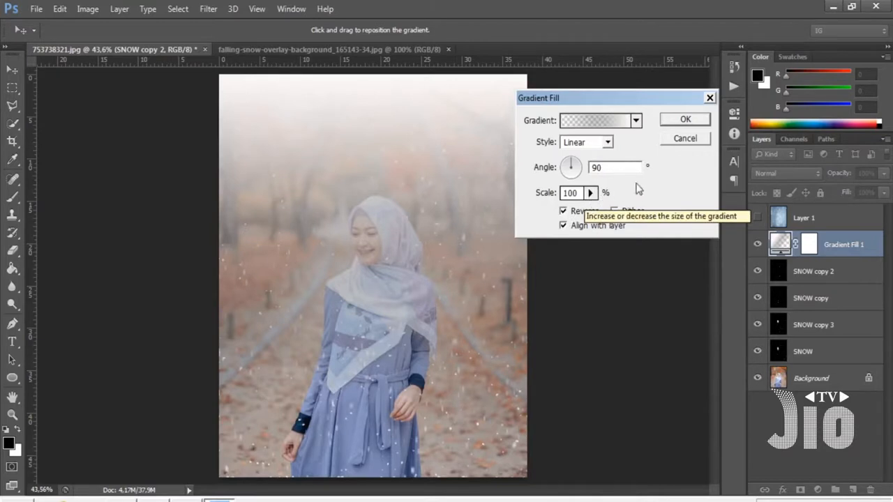
click(604, 143)
click(599, 165)
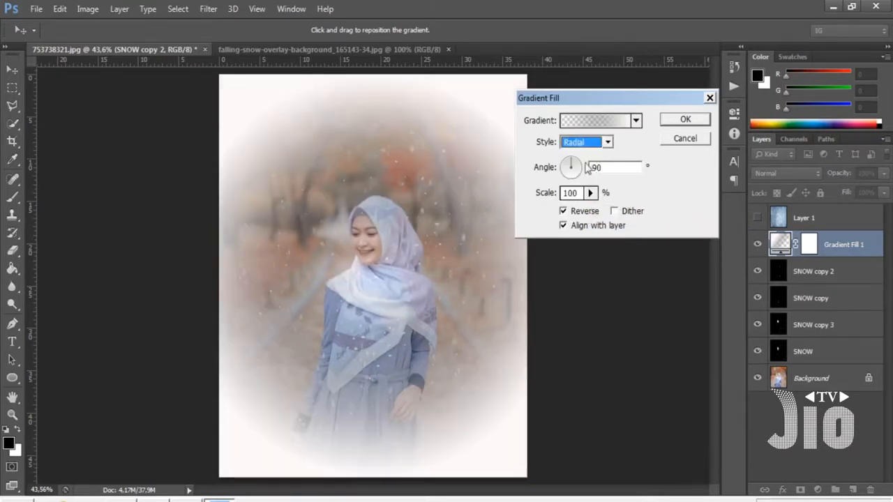
click(685, 120)
key(e)
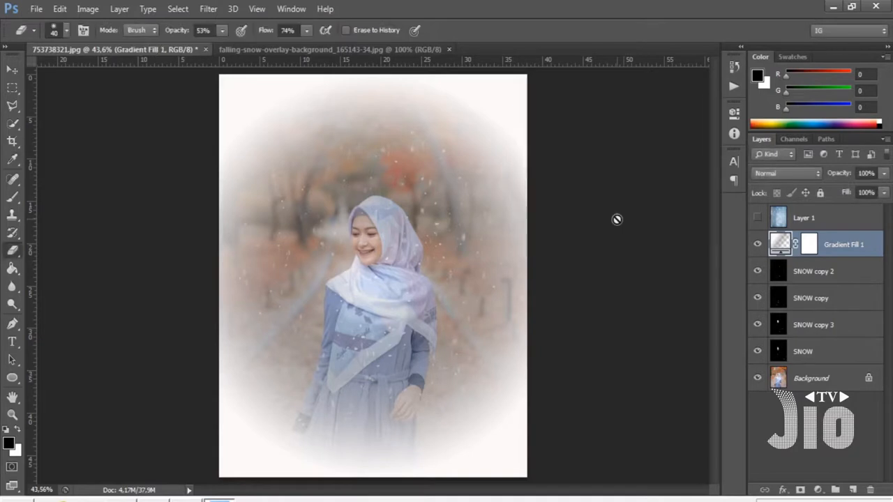
Set the opacity of the Gradient Fill 1 layer to 38%.
key(ctrl+minus)
key(ctrl+minus)
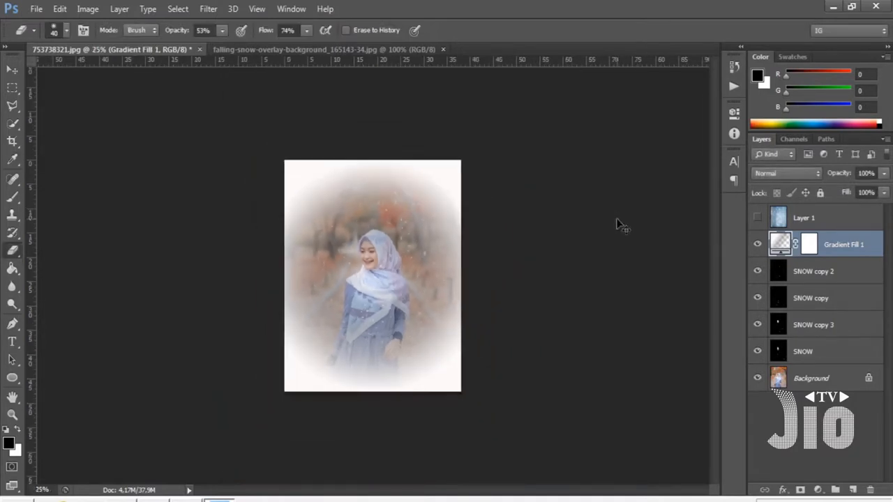
key(ctrl+t)
click(439, 201)
click(884, 193)
drag(864, 190, 841, 188)
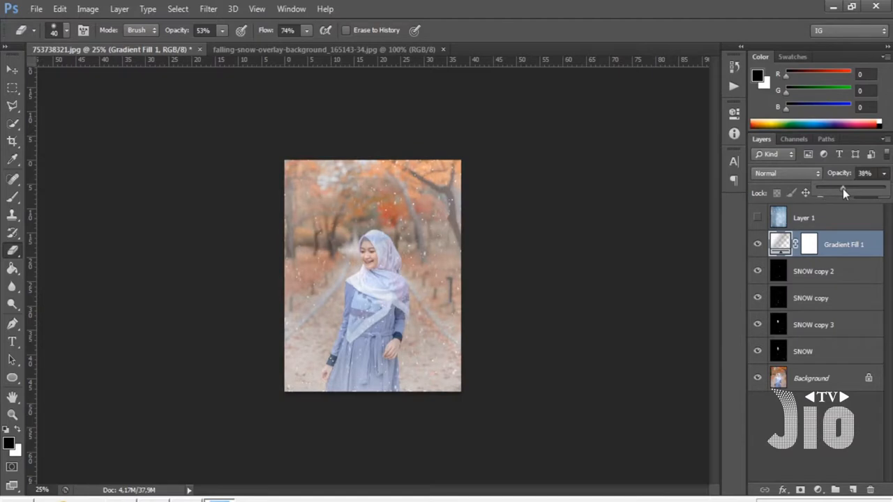
key(Return)
Group the gradient fill with all the SNOW layers, and toggle the group's visibility to compare the photo before and after.
key(ctrl+plus)
click(256, 8)
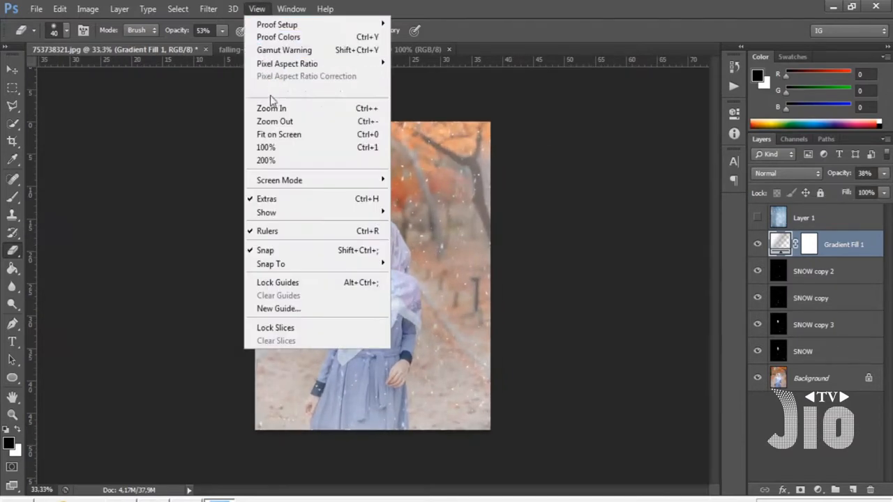
click(279, 134)
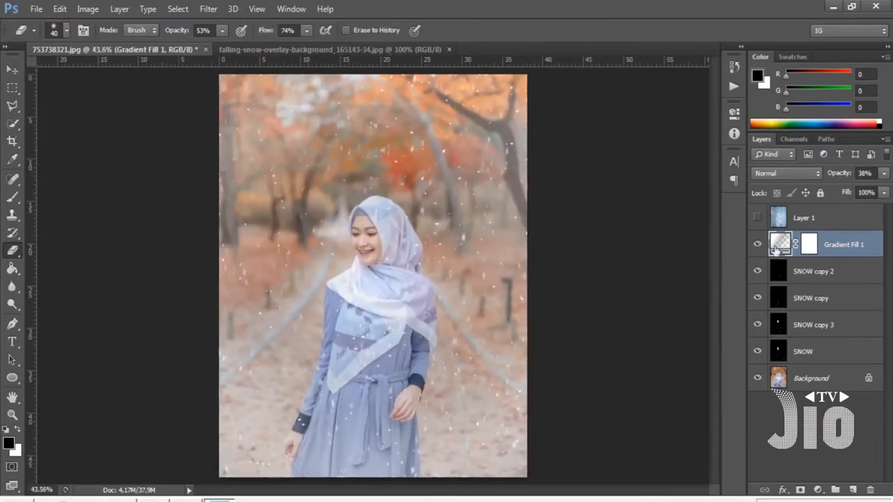
shift+click(831, 352)
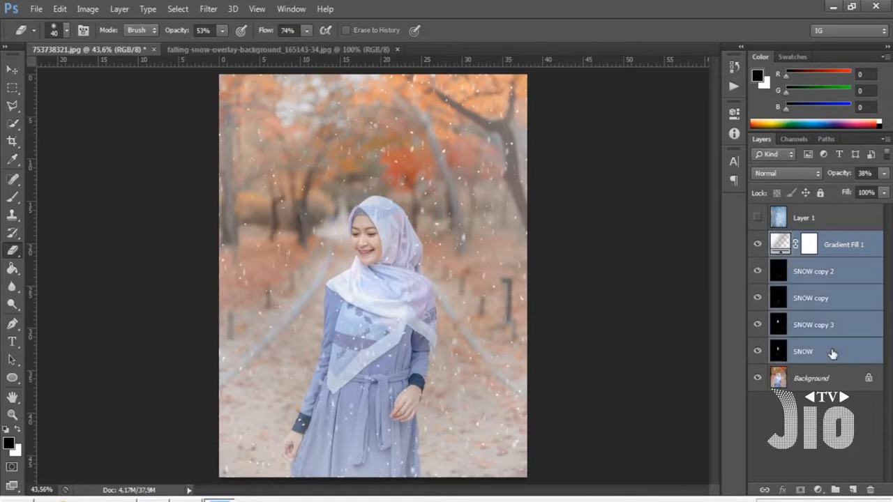
key(ctrl+g)
click(758, 239)
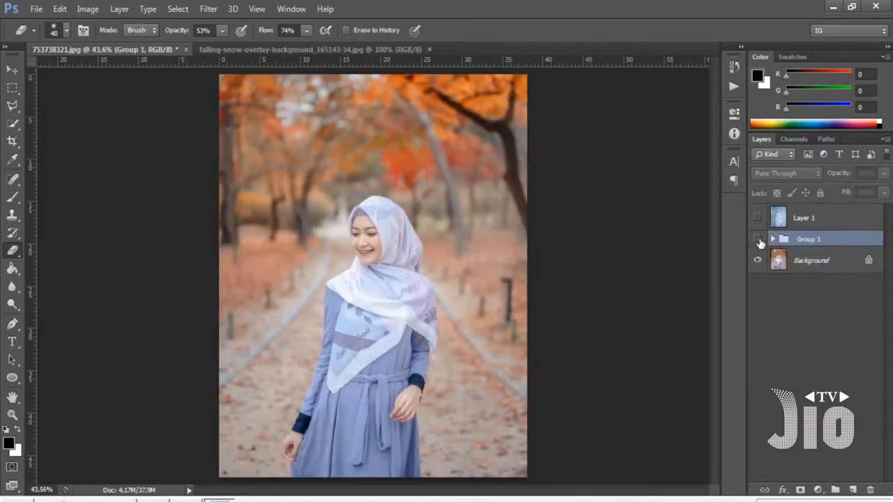
click(758, 239)
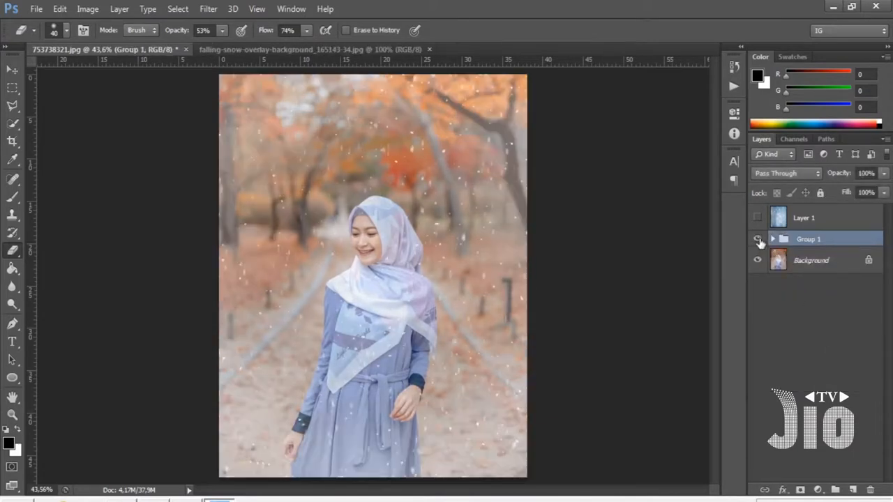